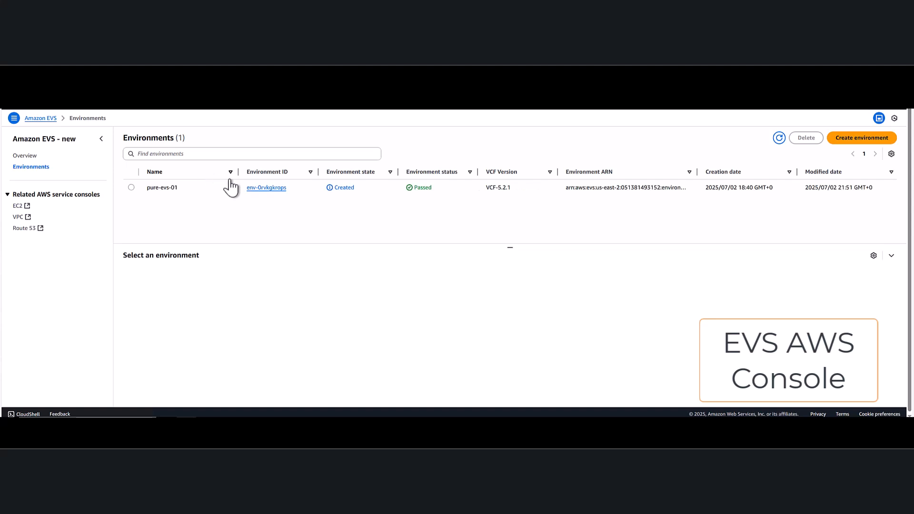
- Open the pure-evs-01 environment and review its networks and connectivity, including the VLAN list with subnets and CIDR blocks
left_click(266, 188)
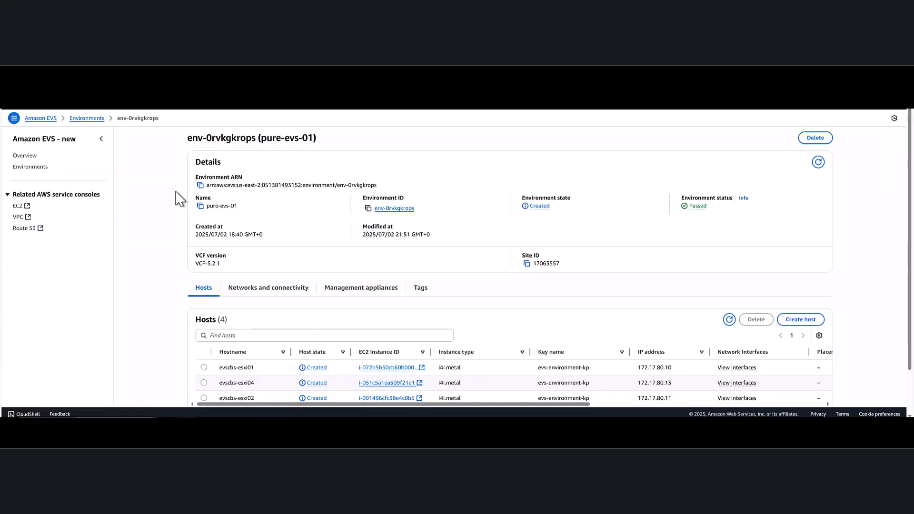
left_click(264, 290)
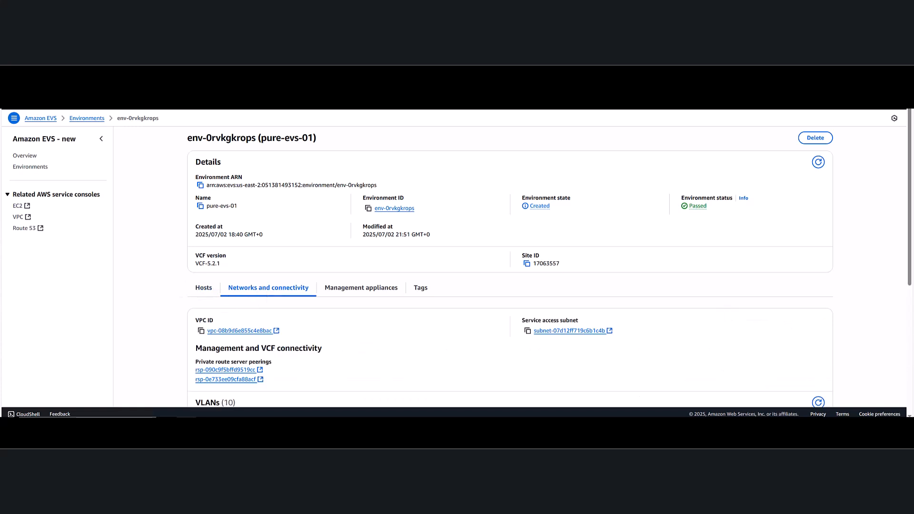
scroll(510, 267, "down", 5)
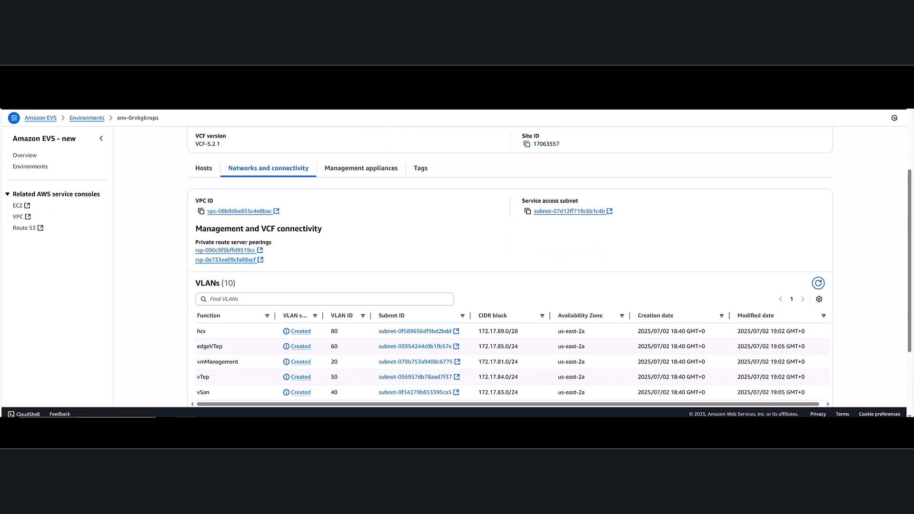
scroll(550, 266, "down", 2)
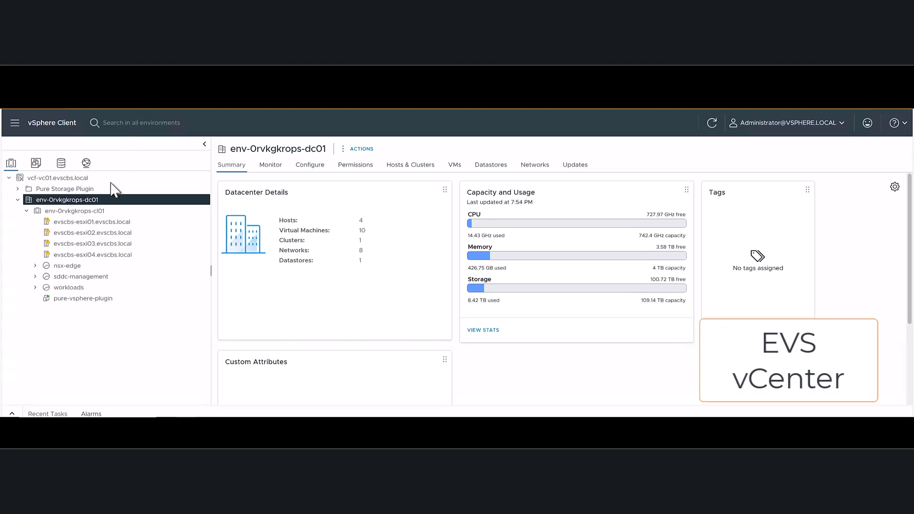
- In the vSphere Client networking inventory, start a new distributed port group named iSCSI_PG1 on the env-0rvkgkrops-vds01 switch
left_click(86, 164)
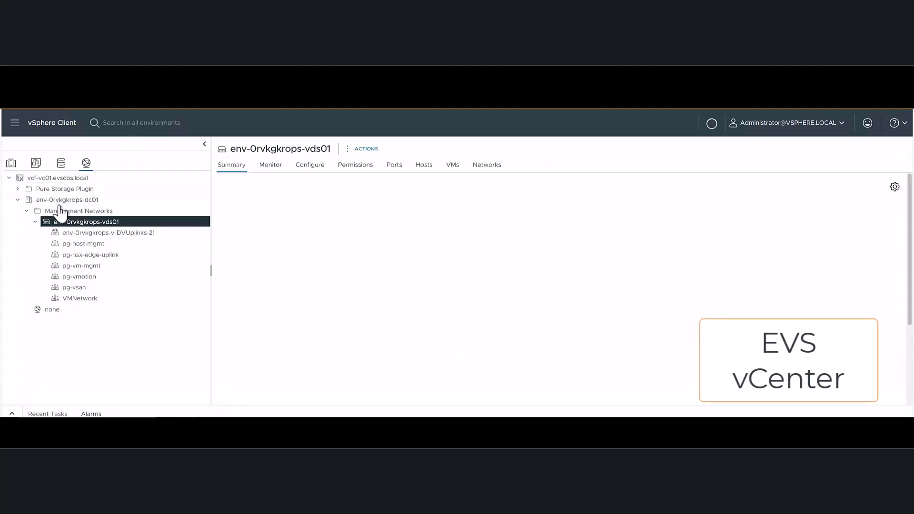
right_click(72, 225)
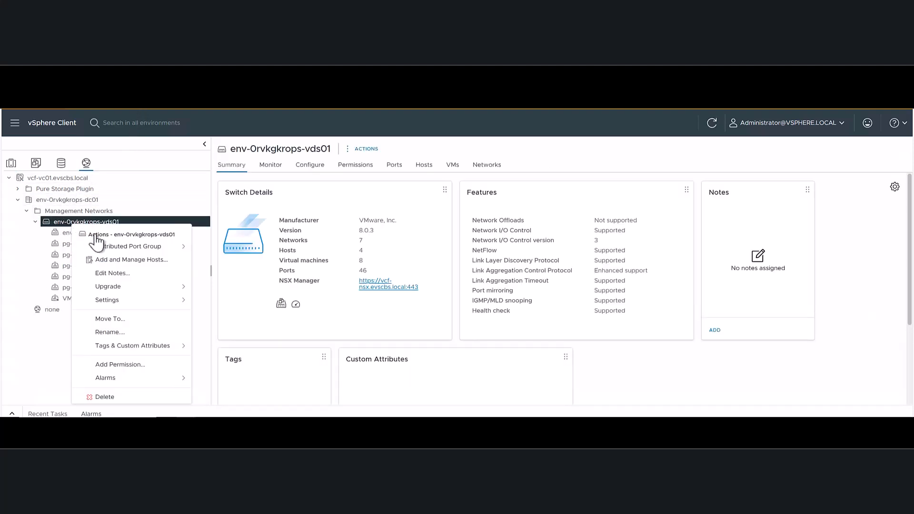
mouse_move(109, 247)
left_click(238, 254)
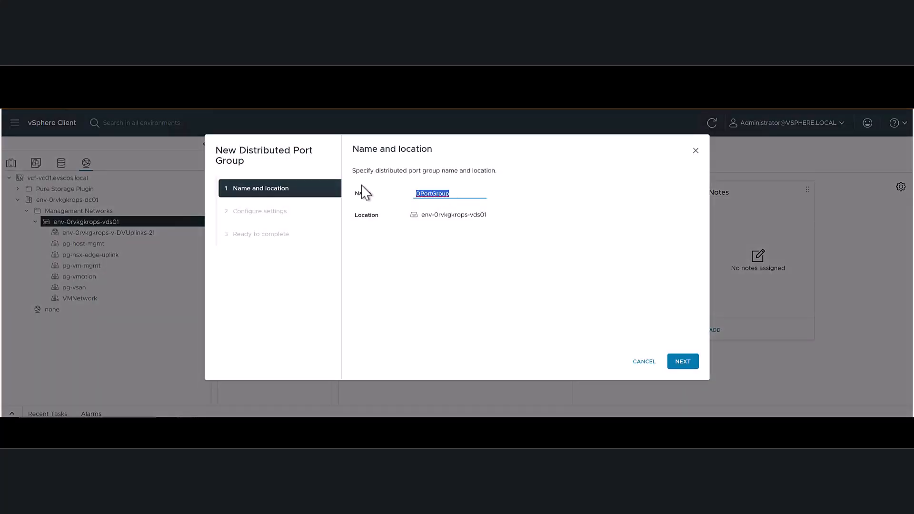
type("iSCSI_PG1")
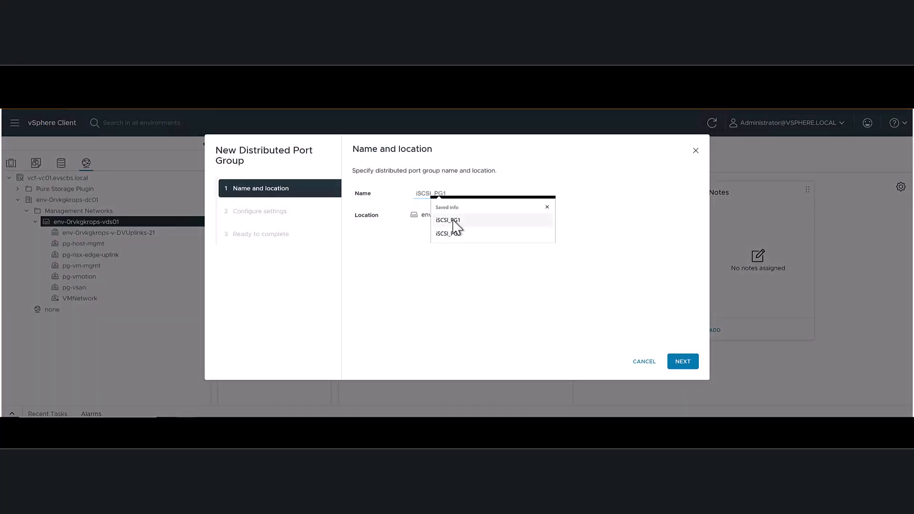
left_click(674, 357)
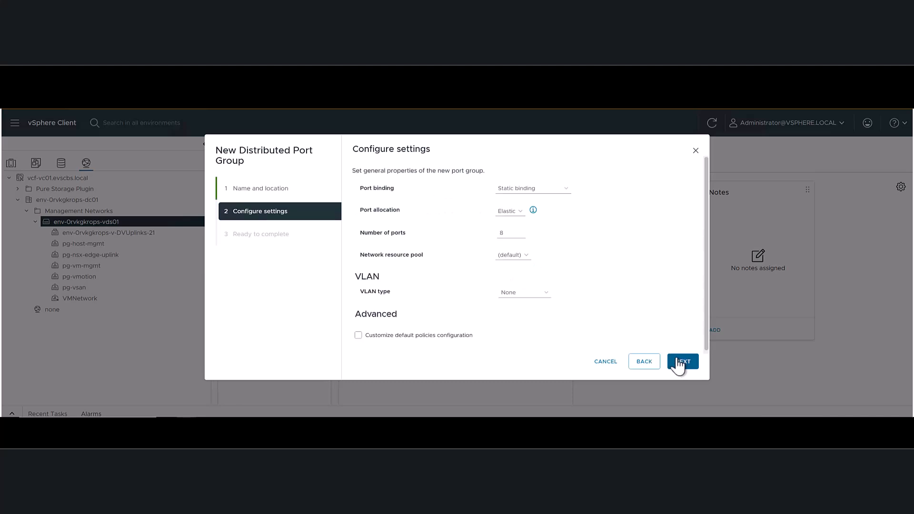
- Set the iSCSI_PG1 port group's VLAN type to VLAN with ID 90 and finish creating it
left_click(522, 293)
left_click(514, 315)
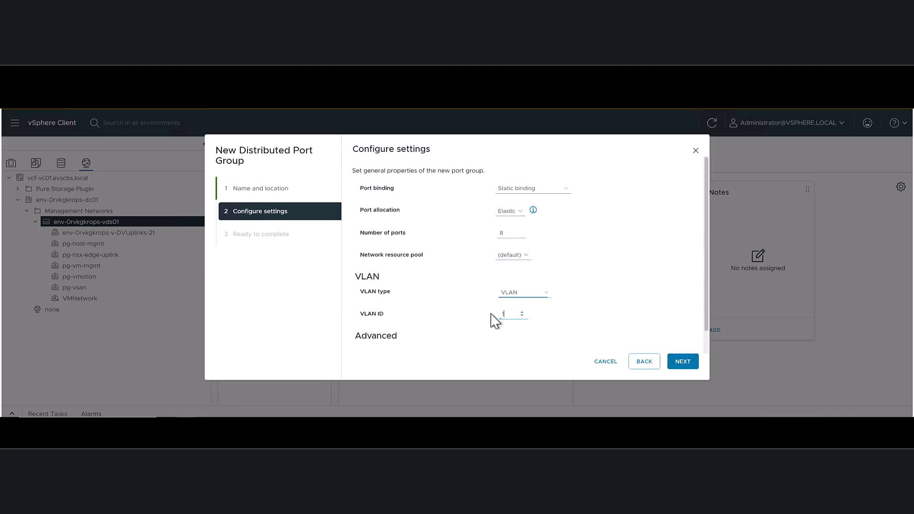
type("90")
left_click(690, 364)
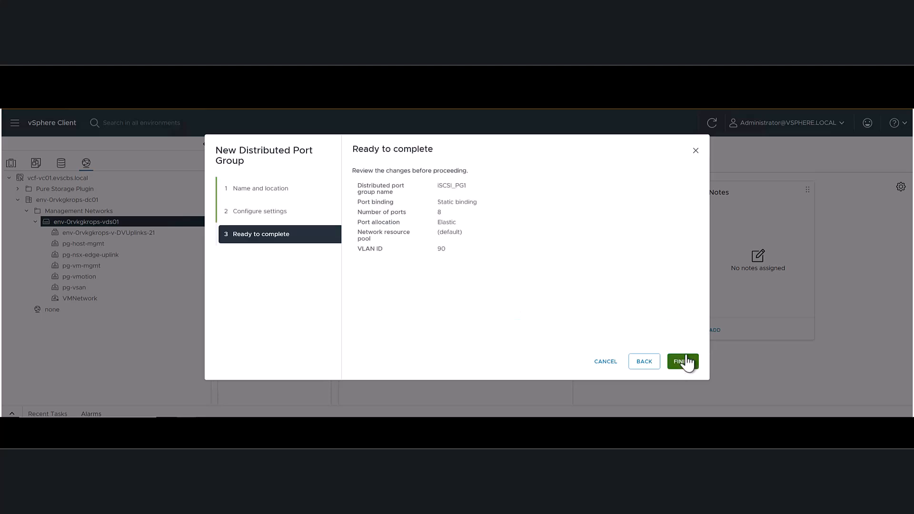
left_click(683, 361)
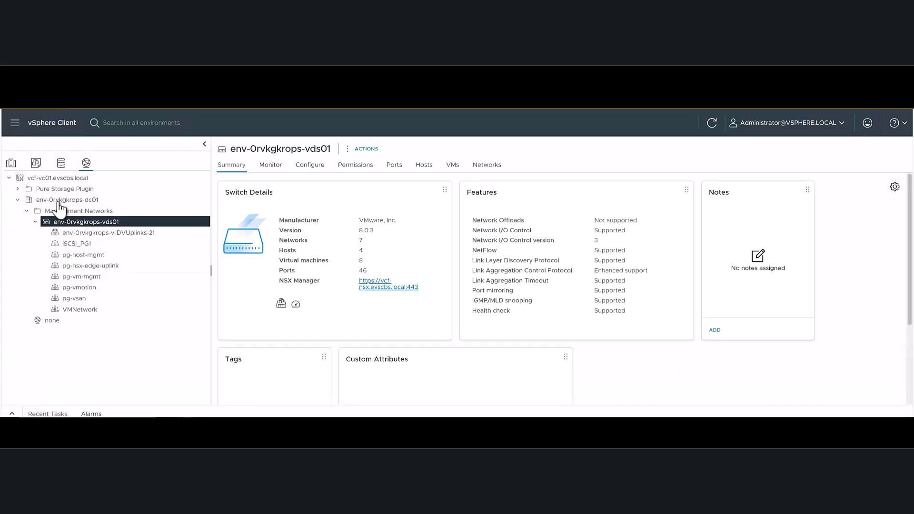
- Start a second distributed port group on env-0rvkgkrops-vds01 and name it iSCSI_PG2
right_click(89, 223)
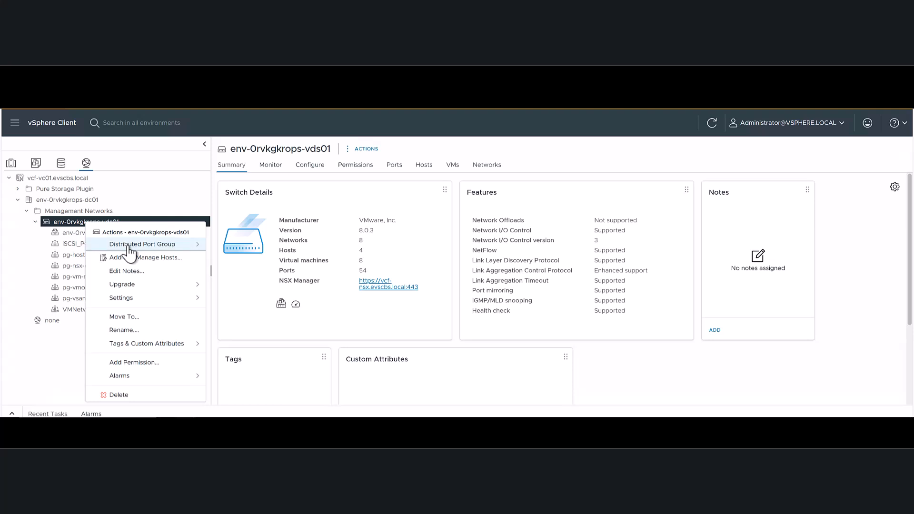
mouse_move(126, 244)
left_click(266, 245)
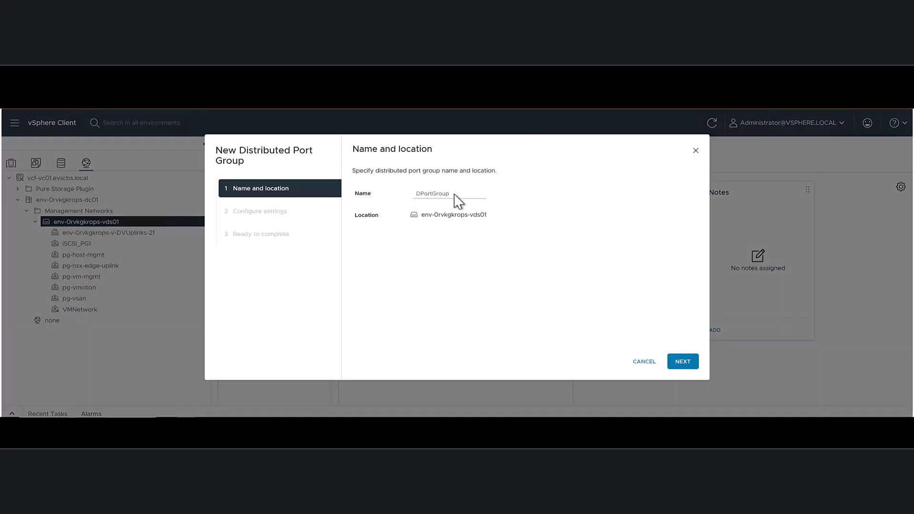
left_click_drag(455, 196, 360, 200)
type("iS")
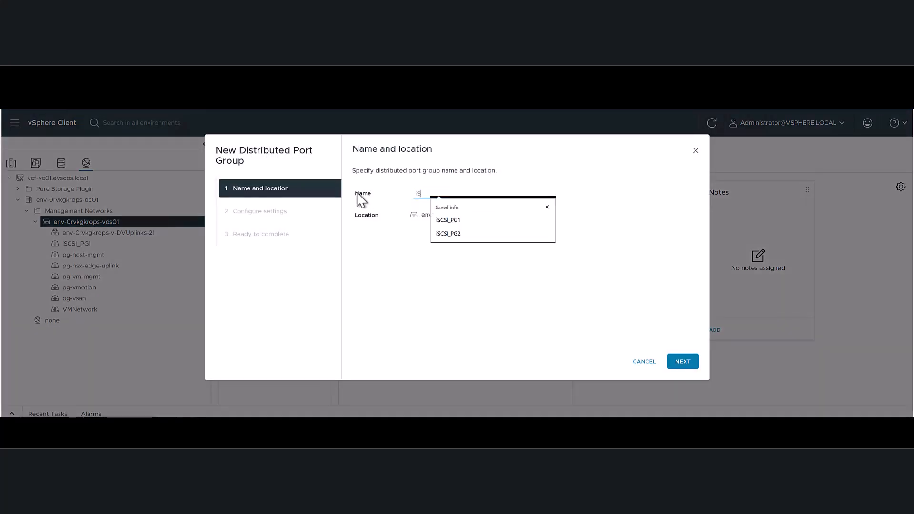
left_click(458, 233)
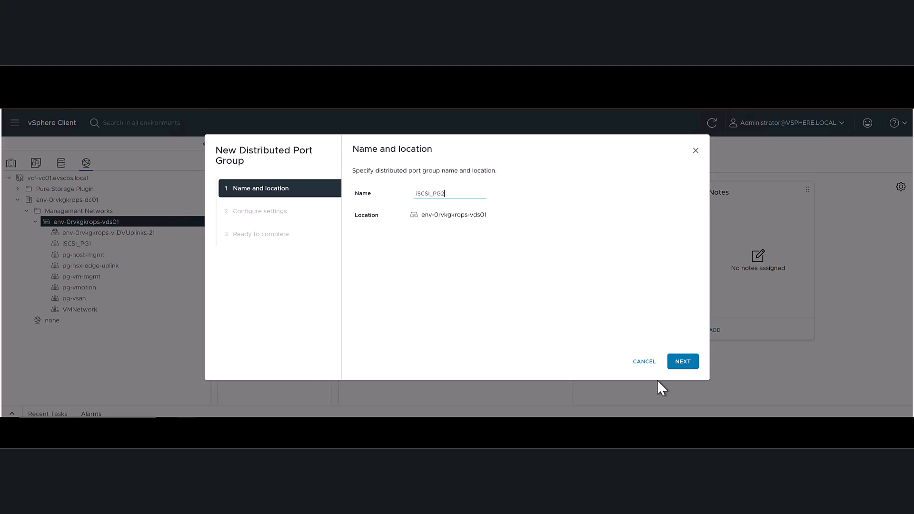
left_click(681, 363)
- Give the iSCSI_PG2 port group VLAN type VLAN with ID 90 and finish creating it
left_click(525, 293)
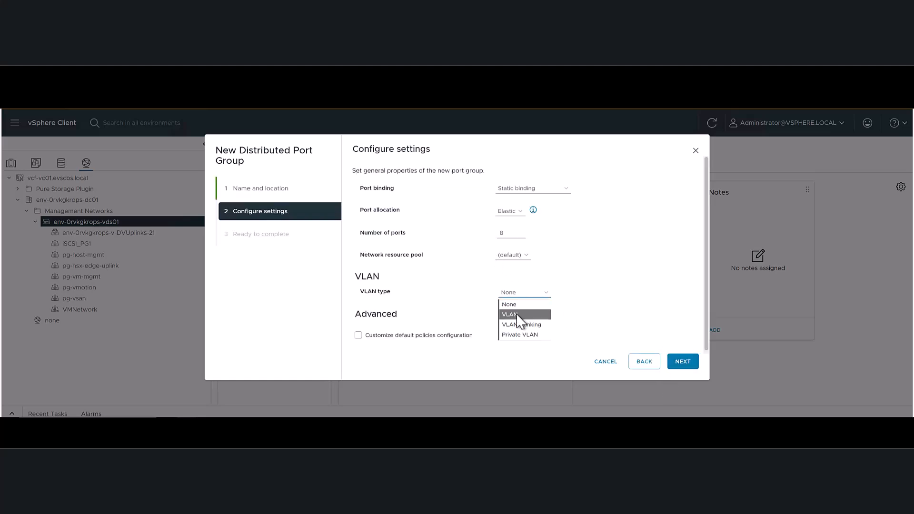
left_click(518, 315)
type("90")
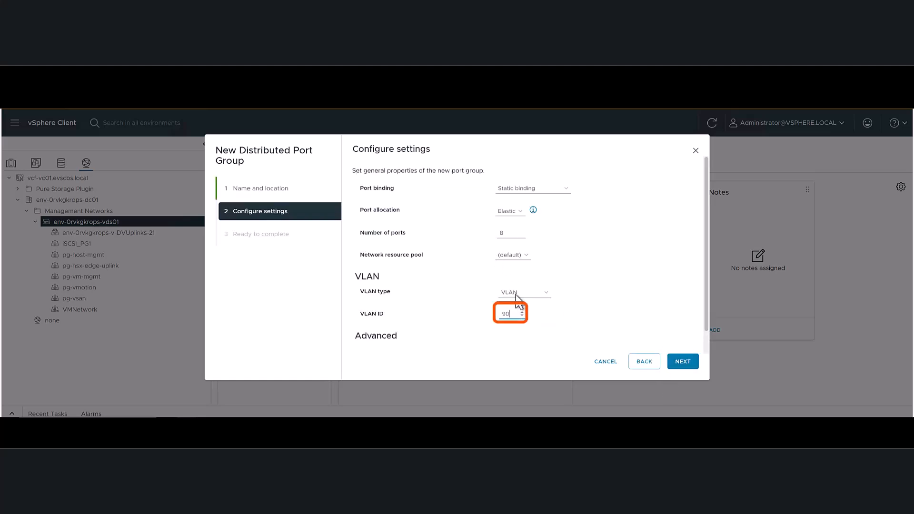
left_click(683, 362)
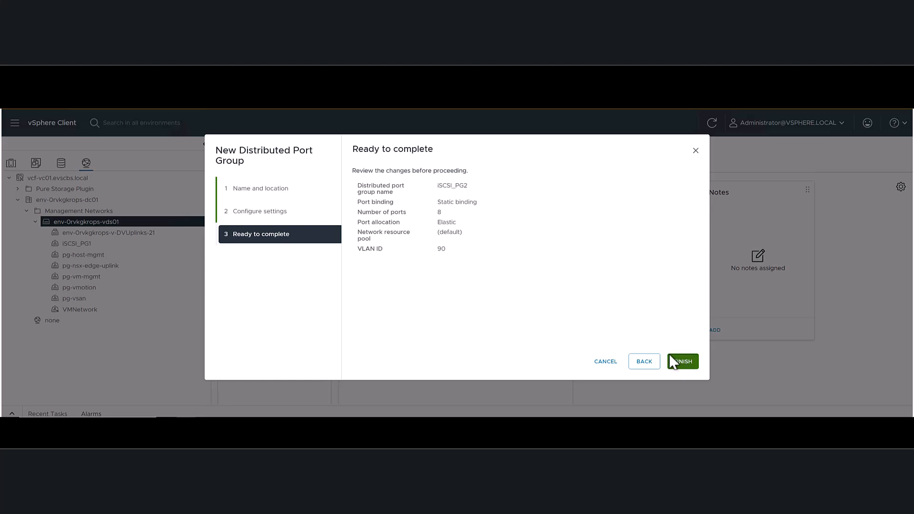
left_click(672, 362)
- Edit the teaming and failover order of iSCSI_PG1 so that uplink2 is unused and uplink1 stays active, and save
left_click(67, 245)
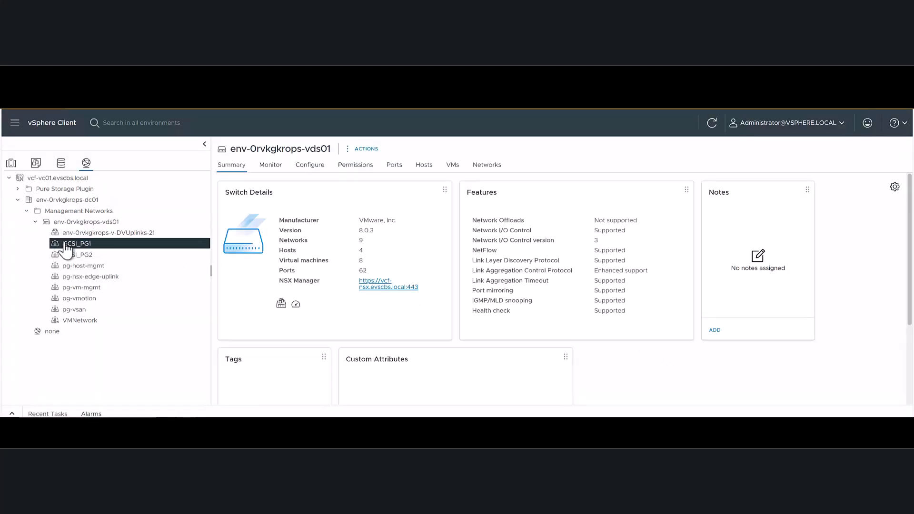
right_click(67, 245)
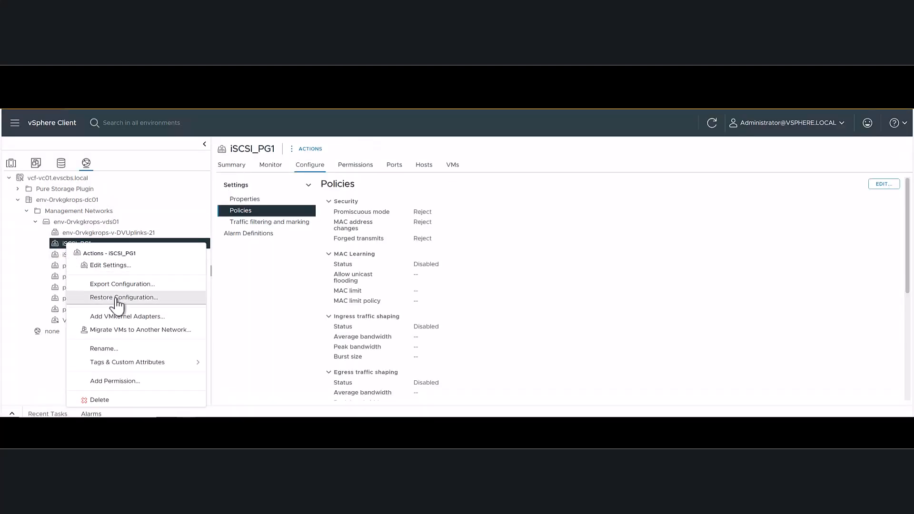
left_click(122, 265)
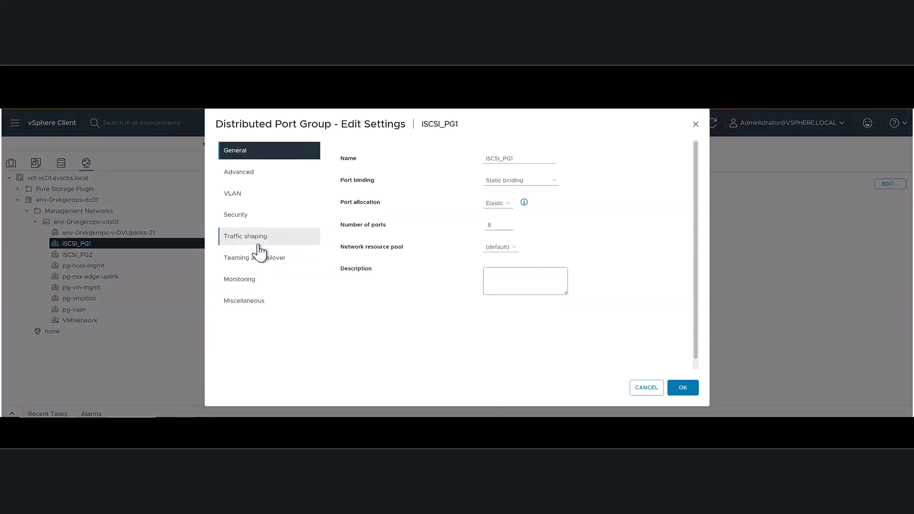
left_click(252, 258)
left_click(378, 312)
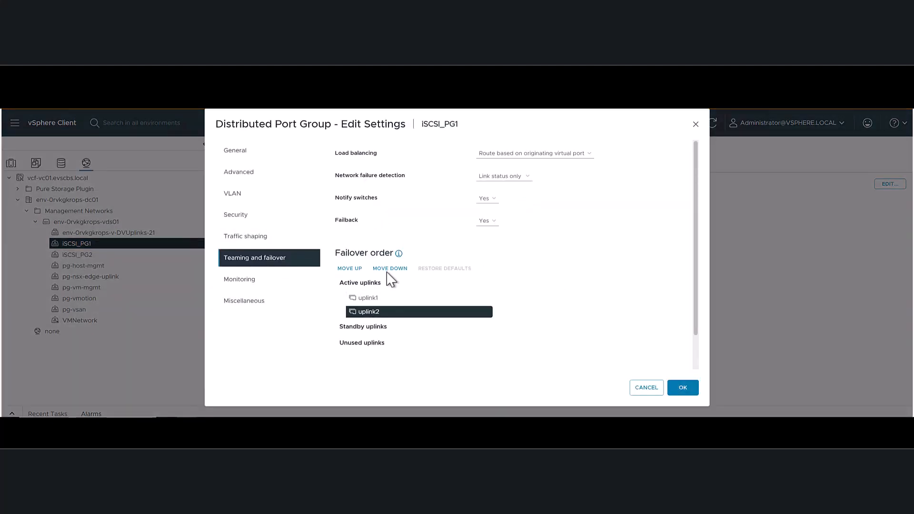
left_click(388, 269)
left_click(388, 270)
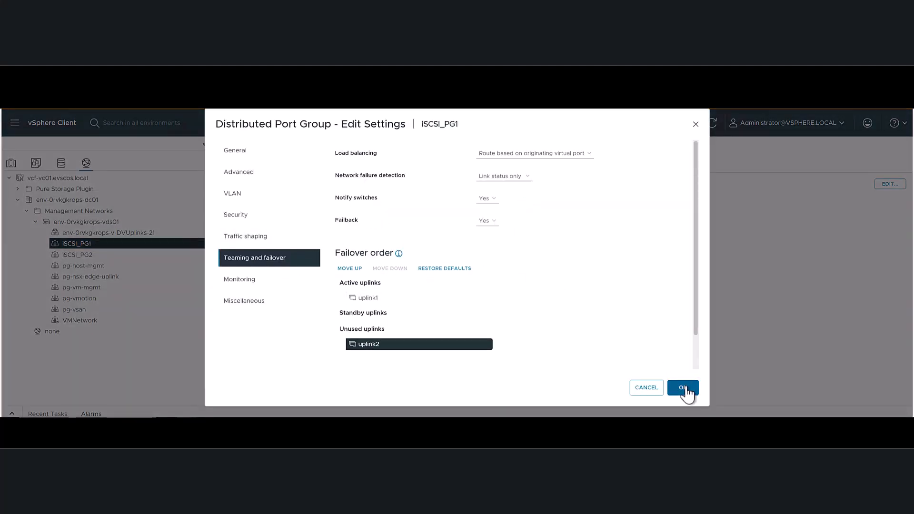
left_click(684, 388)
- Edit the teaming and failover order of iSCSI_PG2 so that uplink1 is unused and uplink2 stays active, and save
left_click(68, 255)
right_click(68, 257)
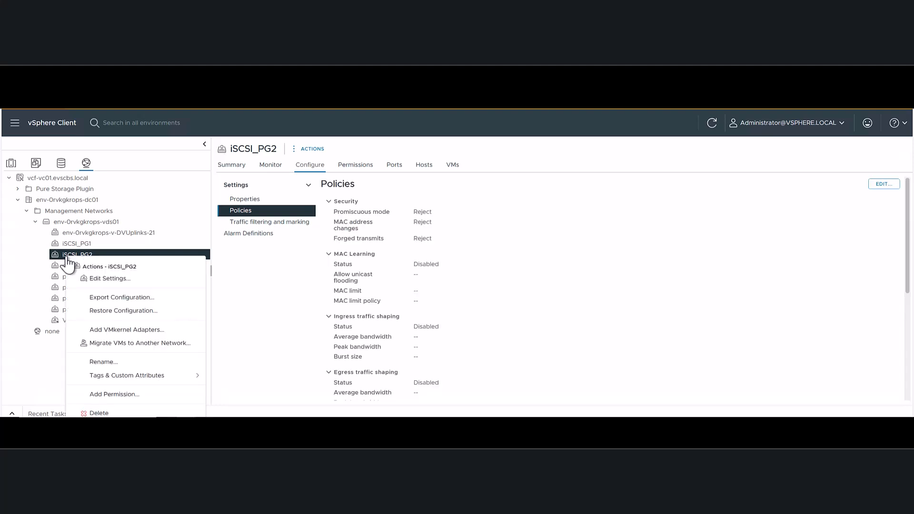
left_click(113, 279)
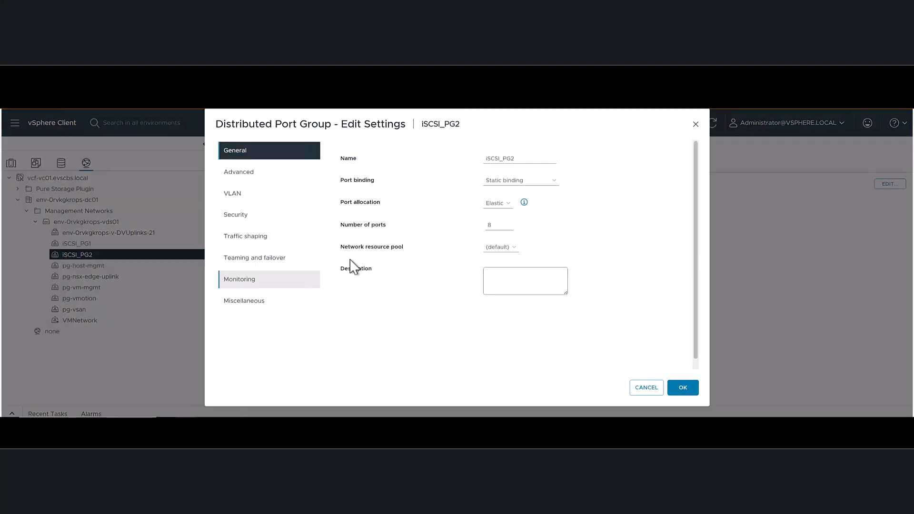
left_click(247, 260)
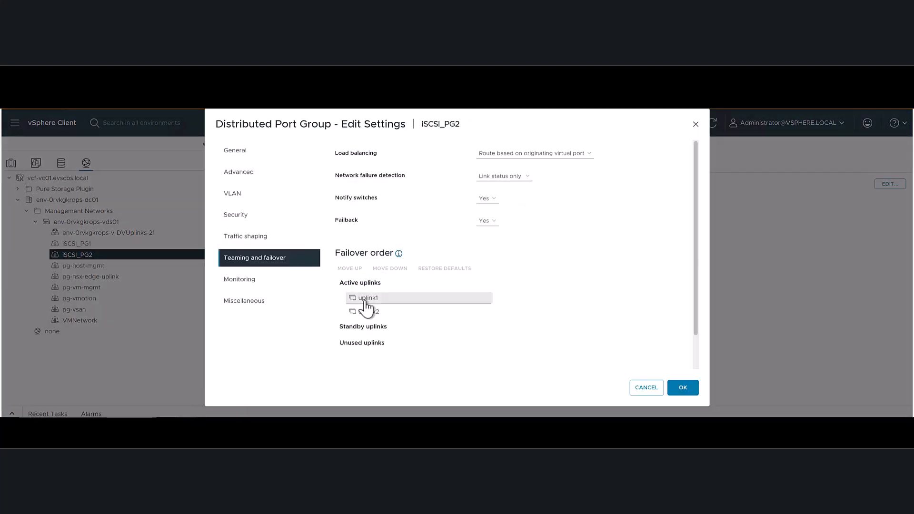
left_click(365, 299)
left_click(392, 268)
left_click(392, 268)
left_click(392, 268)
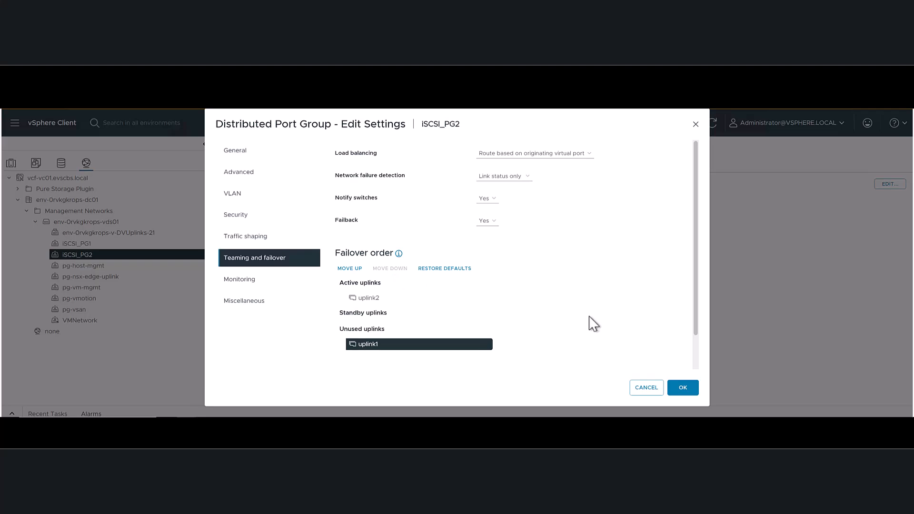
left_click(683, 388)
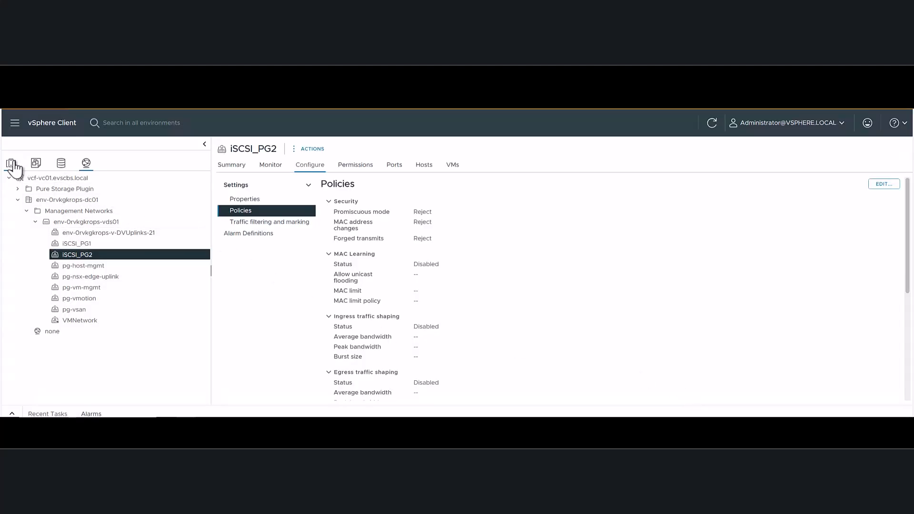
- Start adding VMkernel adapters to iSCSI_PG1 for all four ESXi hosts, keeping the default port settings with no services enabled
left_click(76, 244)
right_click(77, 245)
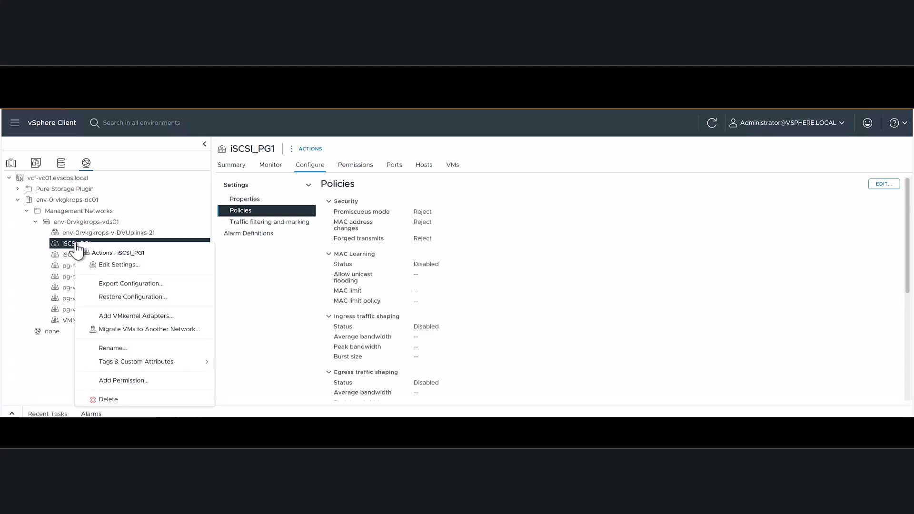
left_click(135, 316)
left_click(364, 209)
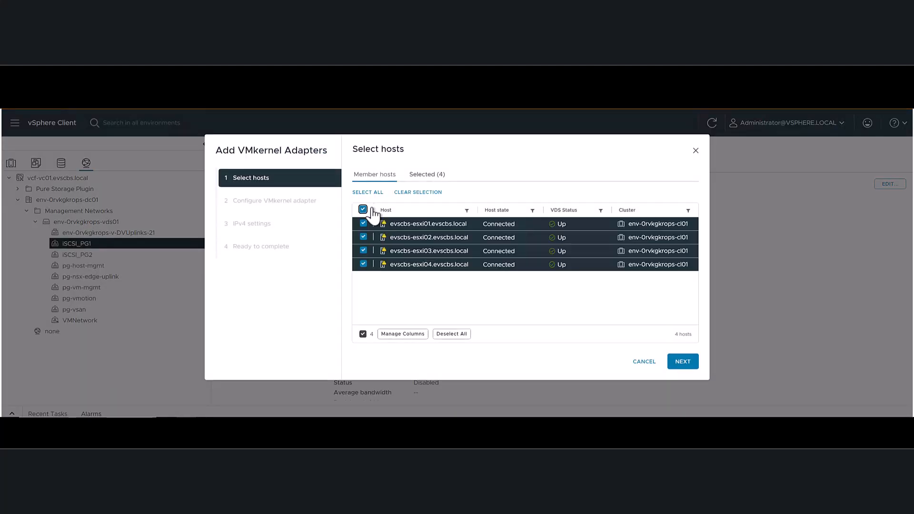
left_click(681, 363)
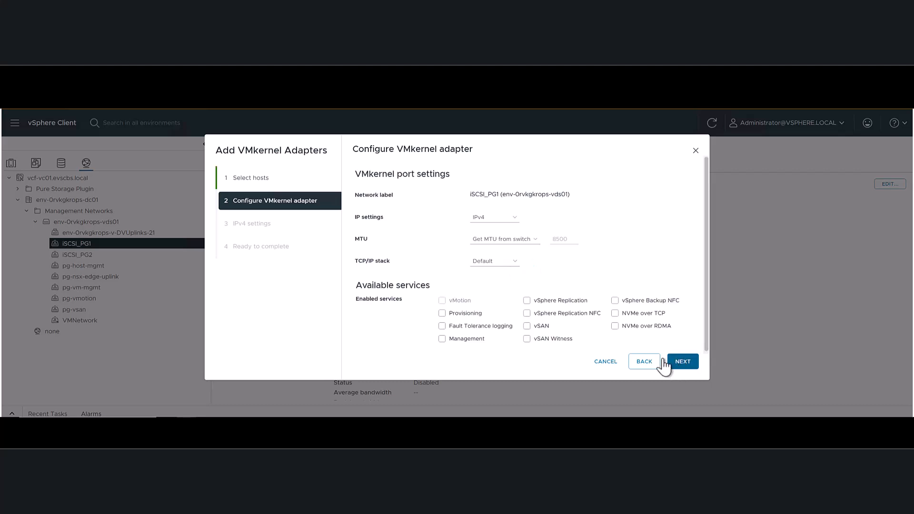
left_click(682, 362)
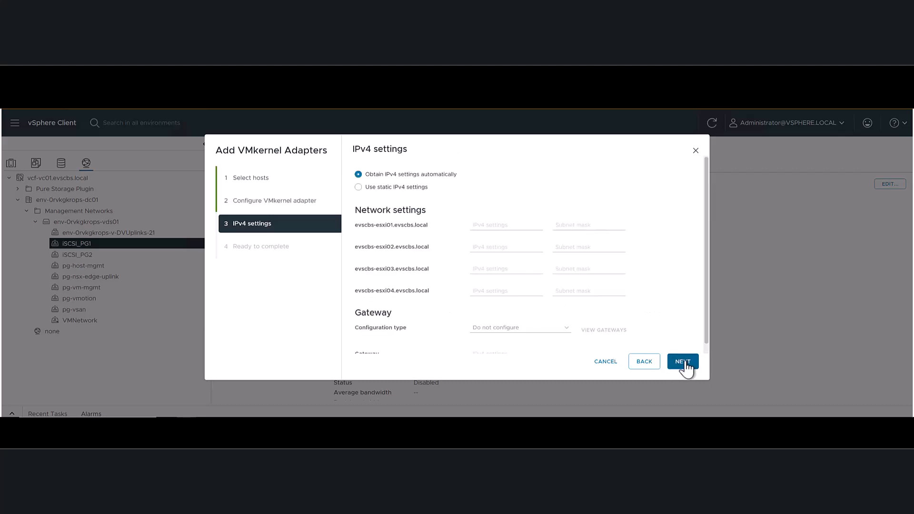
- Assign static IPv4 addresses 172.17.93.10 to 172.17.93.13 with subnet mask 255.255.255.128 to the four hosts' iSCSI_PG1 adapters
left_click(360, 187)
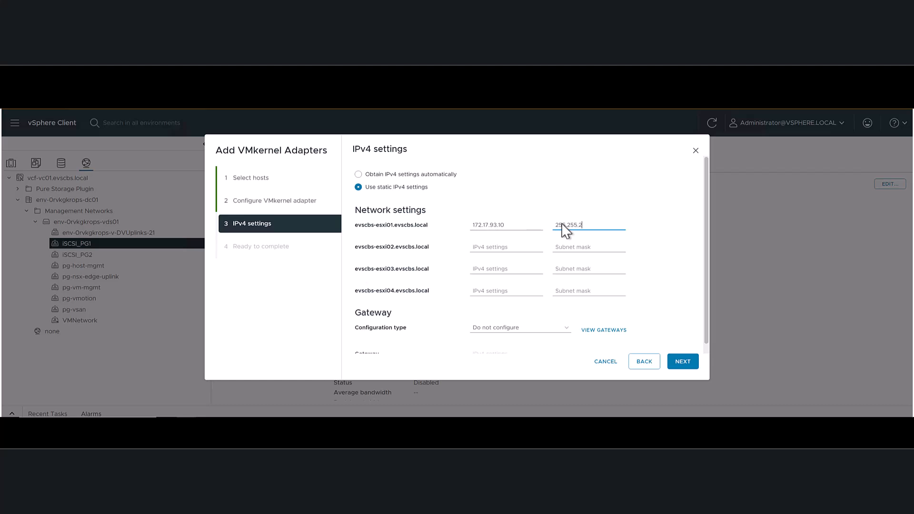
type("8")
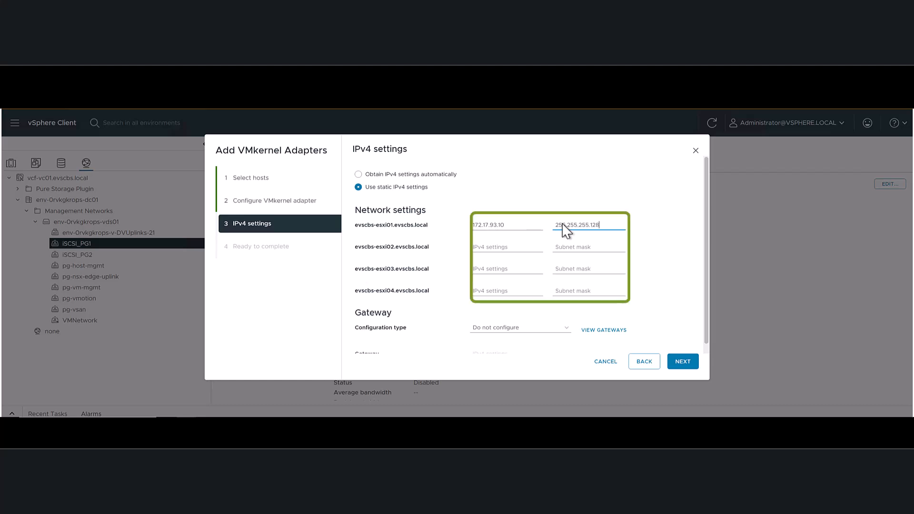
left_click(501, 247)
left_click(526, 310)
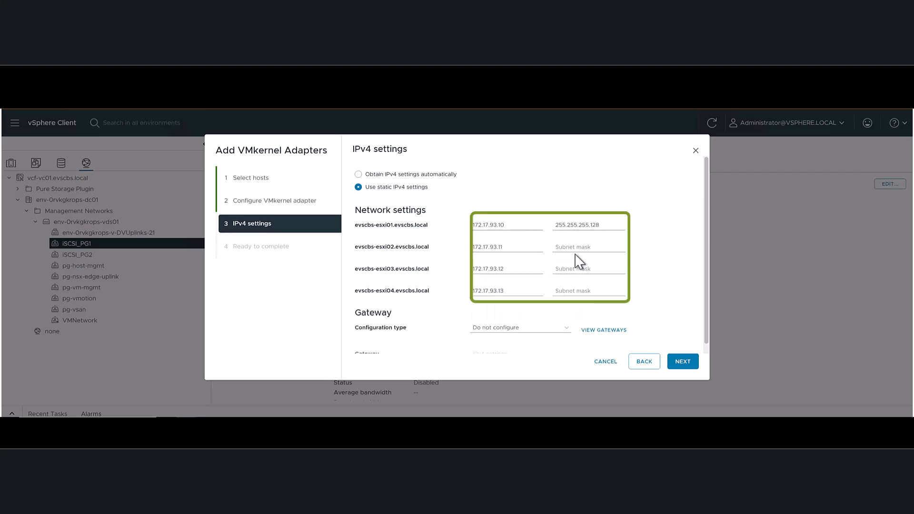
left_click(580, 247)
left_click(583, 266)
- Configure the gateway on the VMkernel adapters of iSCSI_PG1 as 172.17.93.1 and finish adding the adapters
left_click(527, 328)
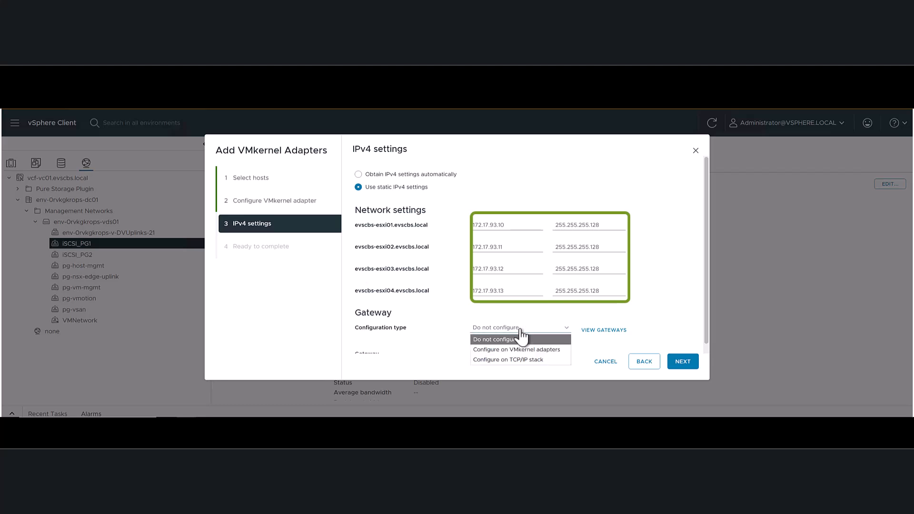
left_click(516, 350)
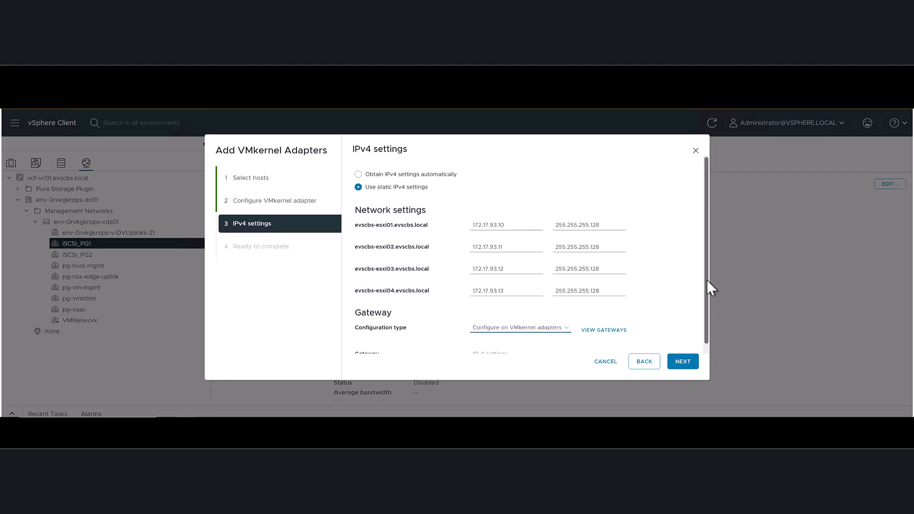
scroll(706, 279, "down", 1)
left_click(488, 347)
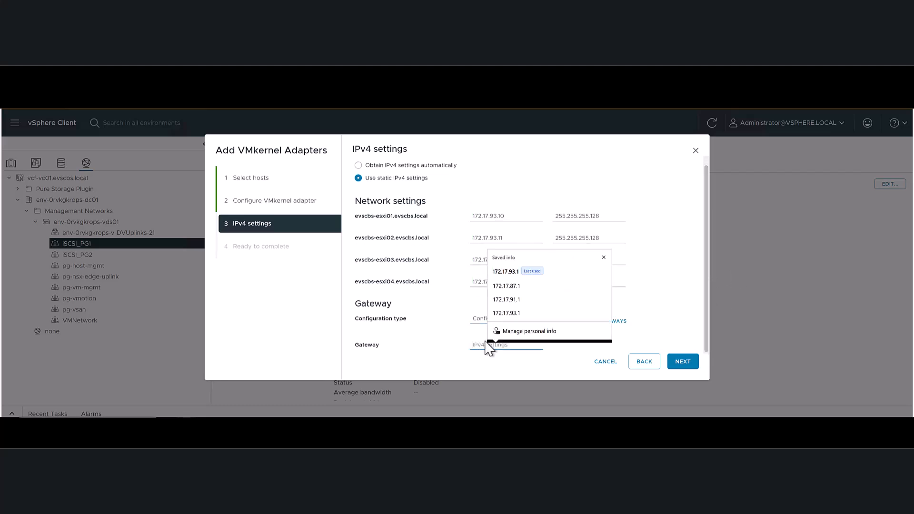
left_click(506, 272)
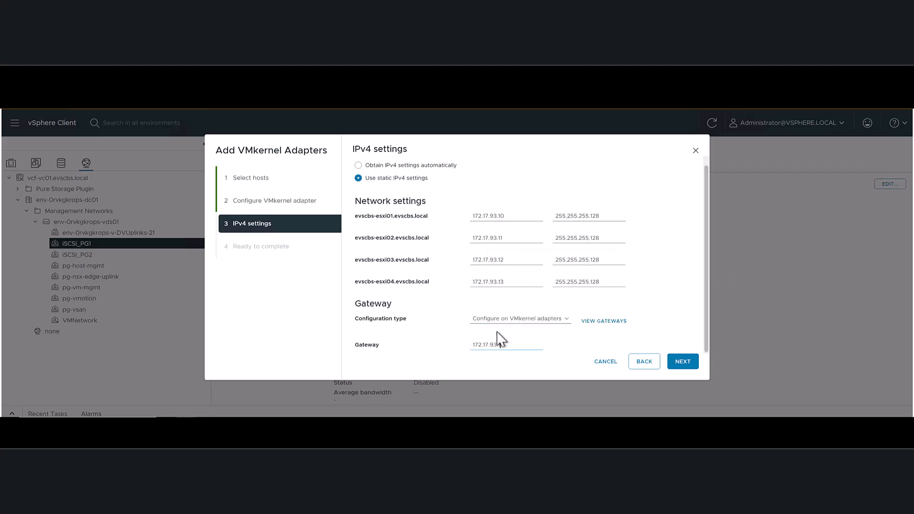
left_click(684, 364)
left_click(683, 362)
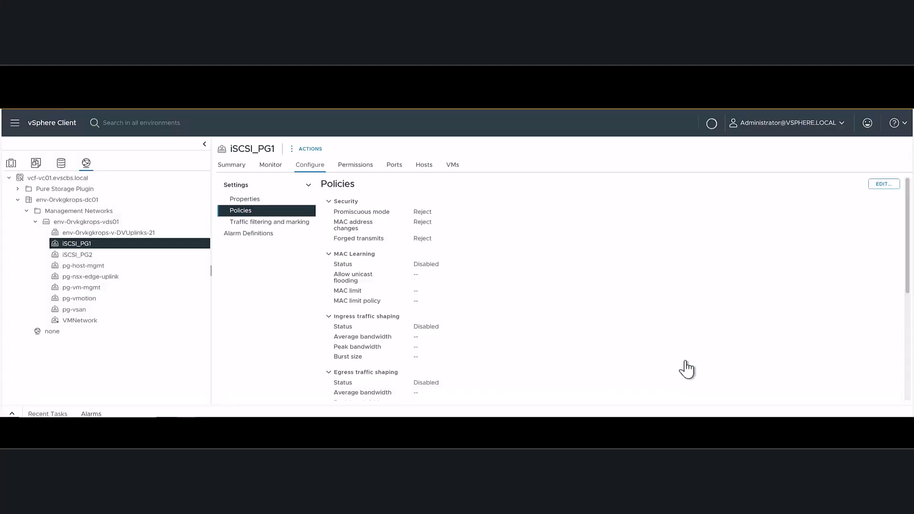
- Start adding VMkernel adapters to iSCSI_PG2 for all four ESXi hosts, keeping the default port settings with no services enabled
left_click(68, 261)
right_click(68, 261)
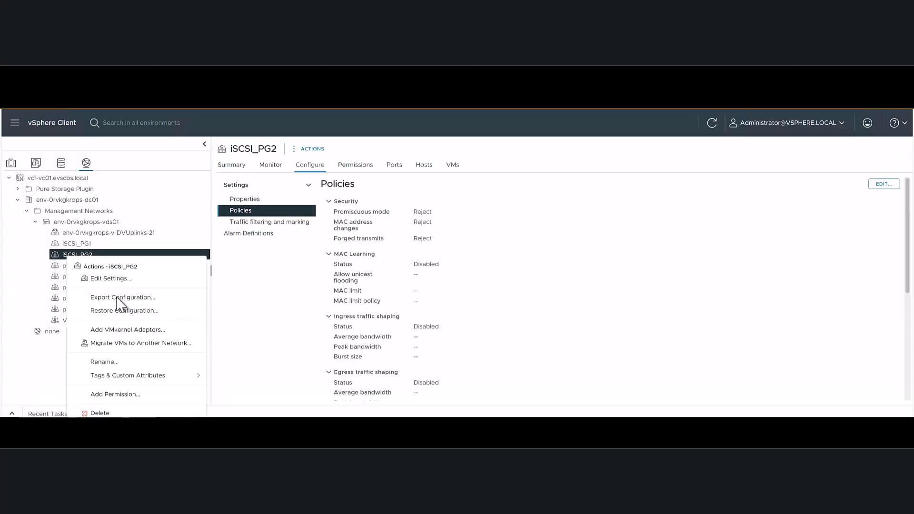
left_click(121, 332)
left_click(364, 210)
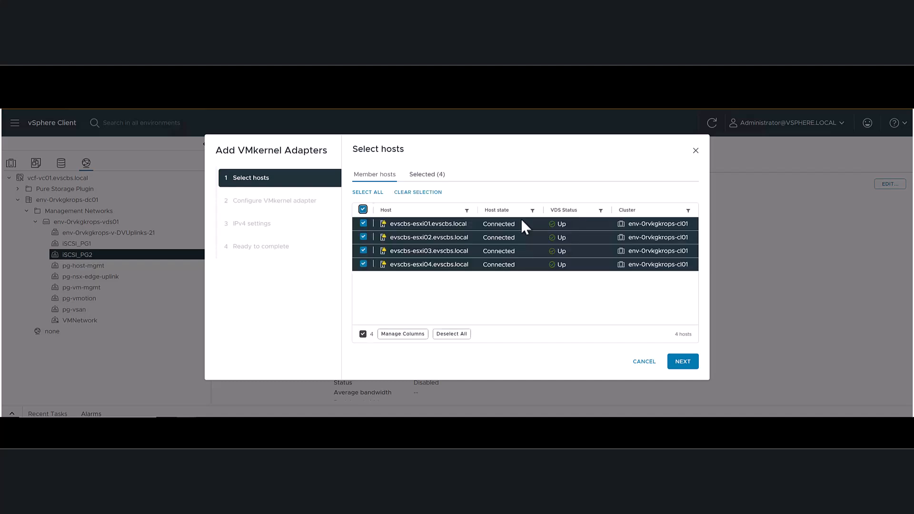
left_click(683, 362)
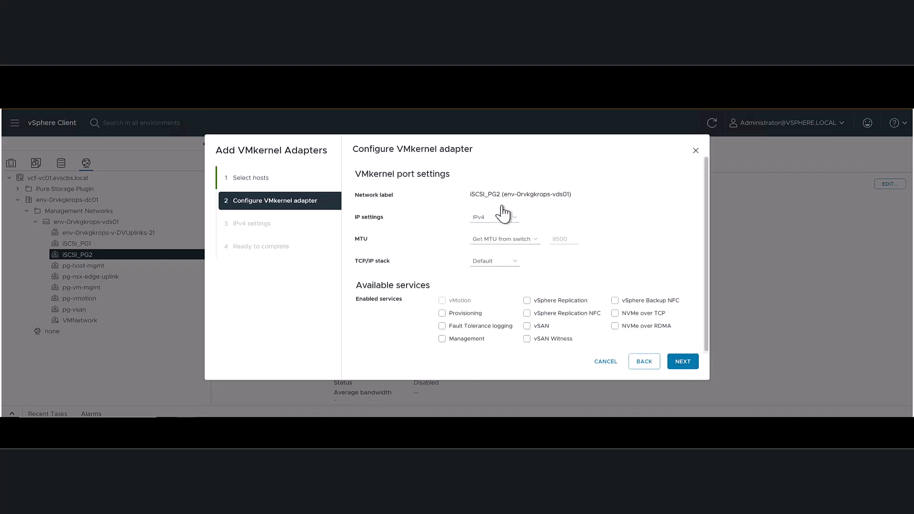
left_click(683, 362)
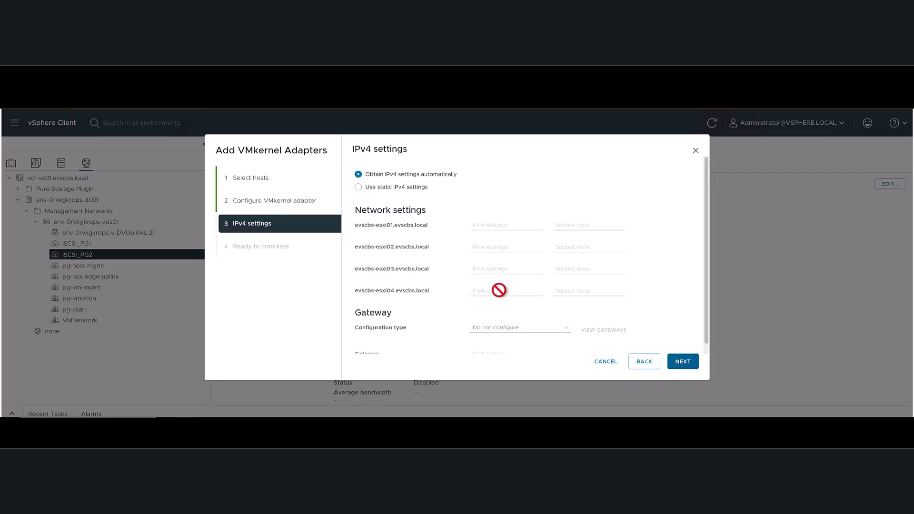
- Assign static IPv4 addresses 172.17.93.14 to 172.17.93.17 with subnet mask 255.255.255.128 to the four hosts' iSCSI_PG2 adapters
left_click(367, 187)
left_click(497, 224)
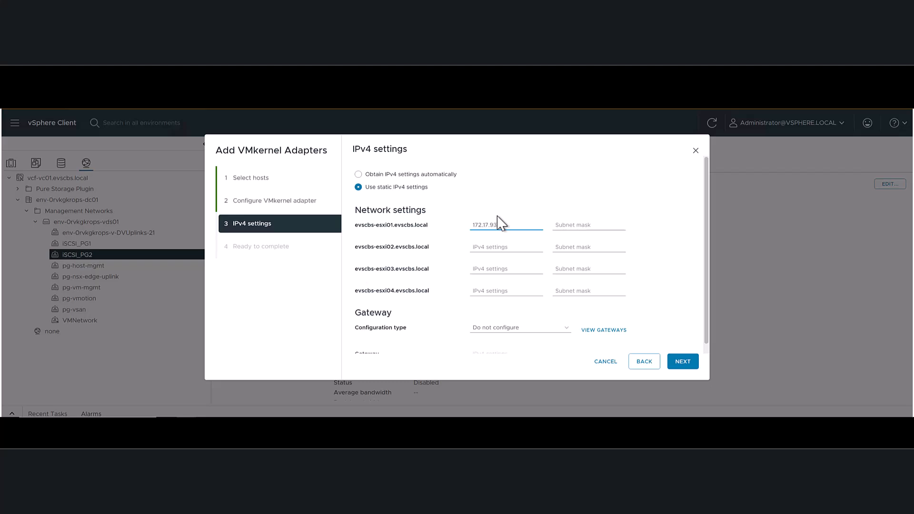
left_click(558, 226)
type("255.255.255.128")
left_click(484, 248)
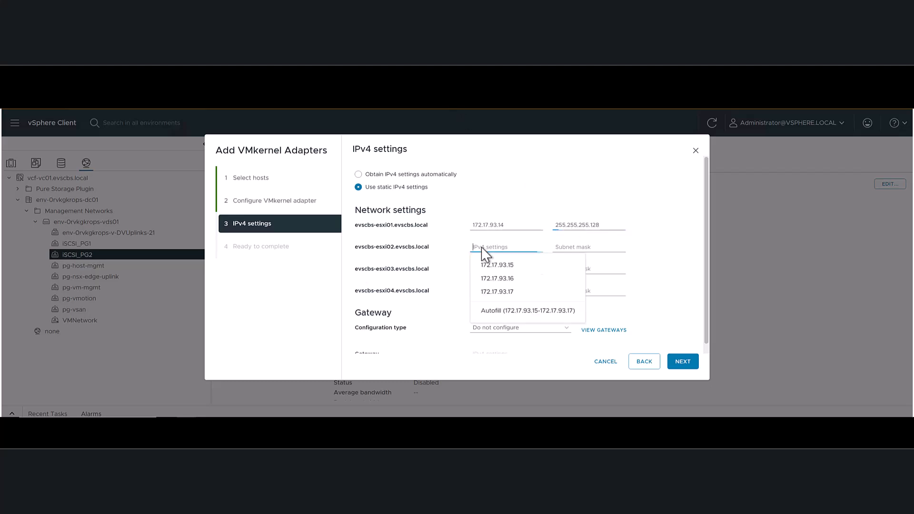
left_click(504, 311)
left_click(578, 249)
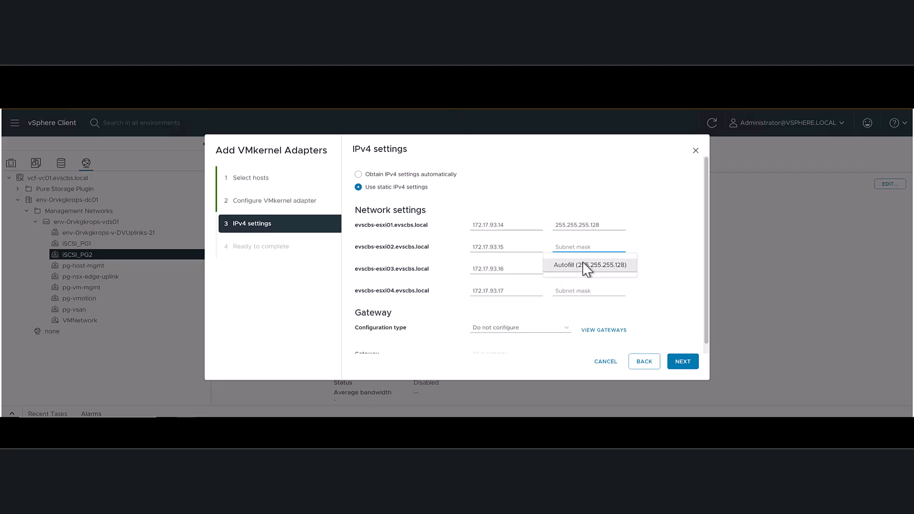
left_click(587, 265)
- Configure the gateway on the VMkernel adapters of iSCSI_PG2 as 172.17.93.1 and finish adding the adapters
left_click(523, 328)
left_click(517, 349)
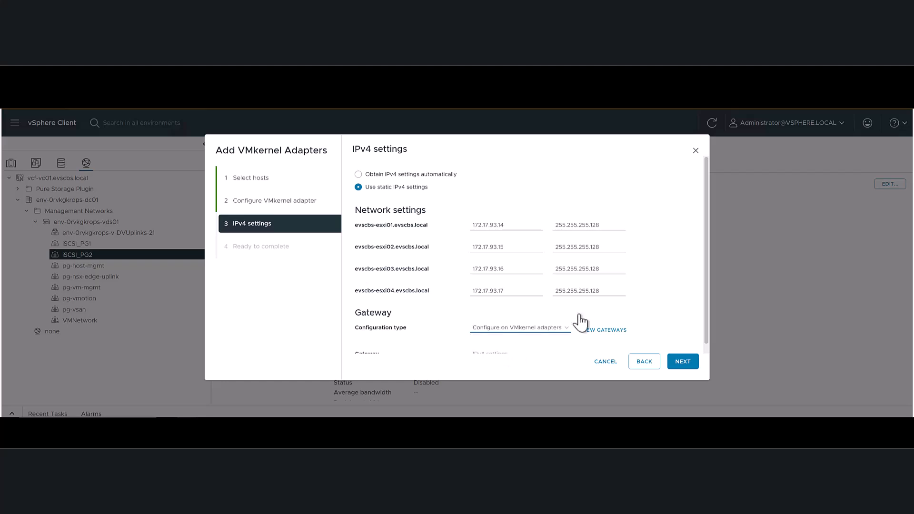
scroll(500, 347, "down", 1)
left_click(493, 351)
left_click(507, 272)
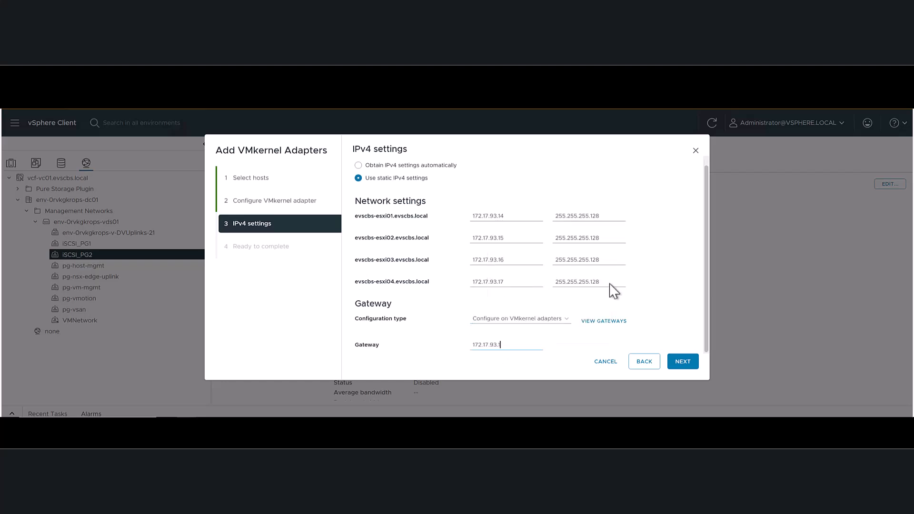
left_click(684, 362)
left_click(684, 363)
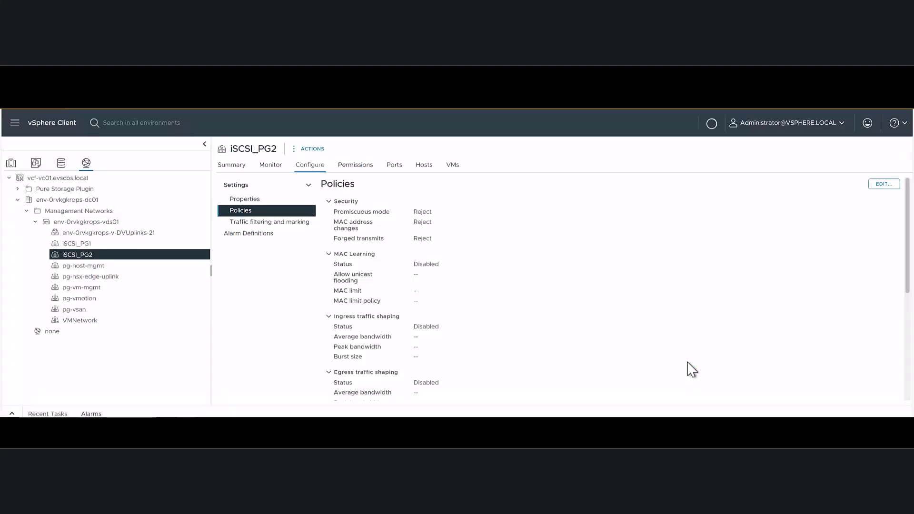
- Check the VMkernel adapters of host evscbs-esxi01 for the iSCSI_PG1 and iSCSI_PG2 entries
left_click(11, 163)
left_click(61, 224)
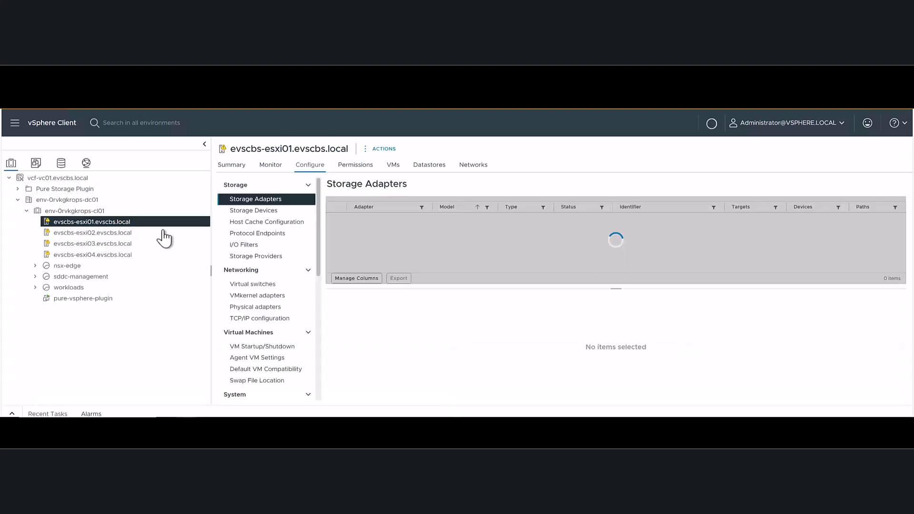
left_click(307, 299)
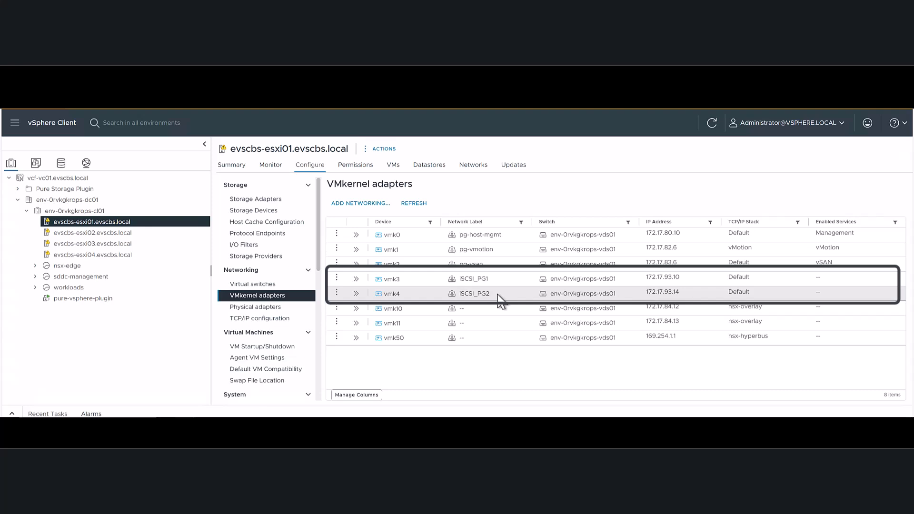
- Add a software iSCSI adapter to the storage adapters of host evscbs-esxi01
left_click(253, 202)
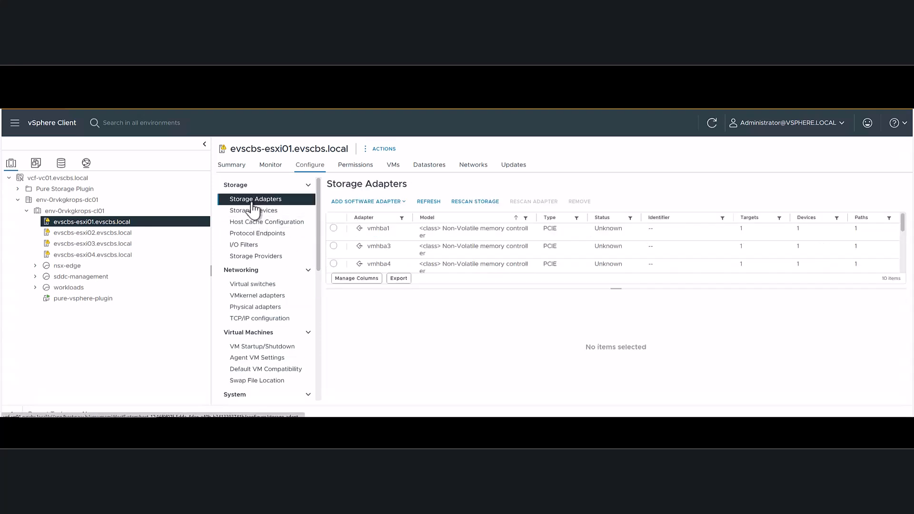
left_click(361, 202)
left_click(365, 221)
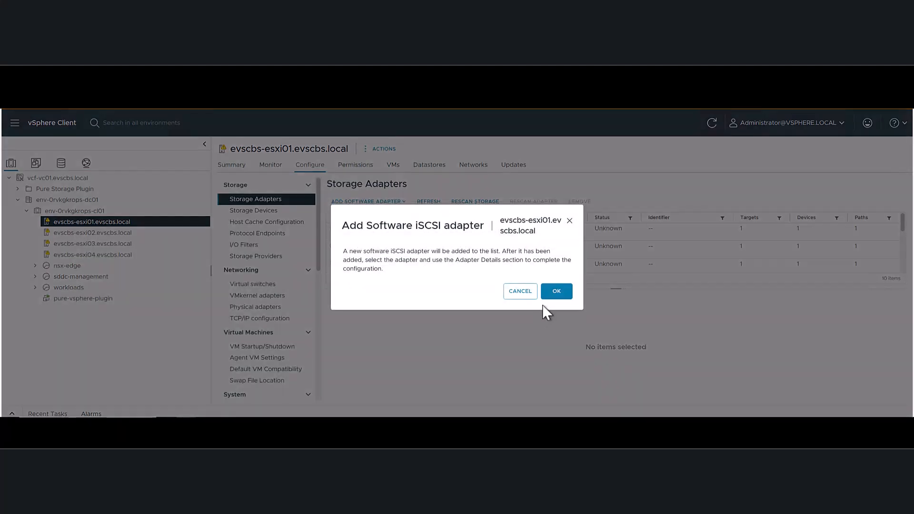
left_click(557, 291)
- Select the iSCSI Software Adapter vmhba64 and copy its iSCSI name from the adapter properties
scroll(388, 257, "down", 2)
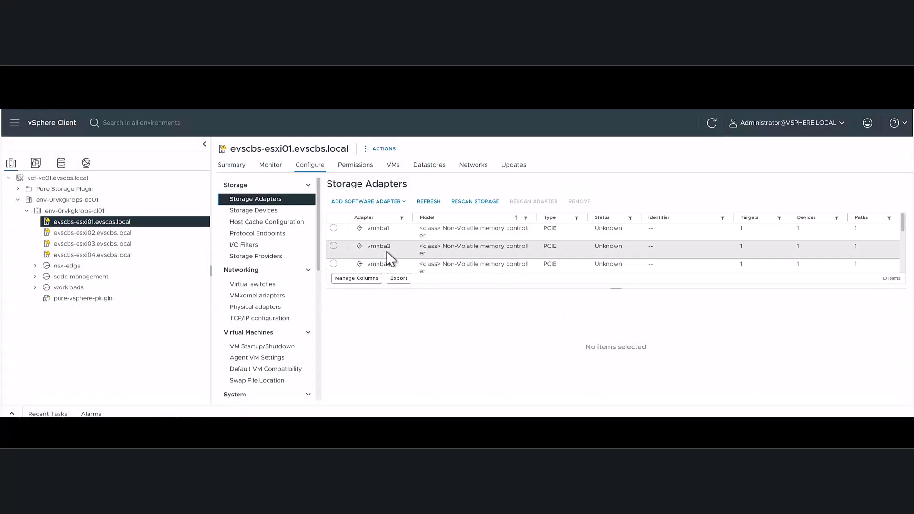
scroll(388, 257, "down", 5)
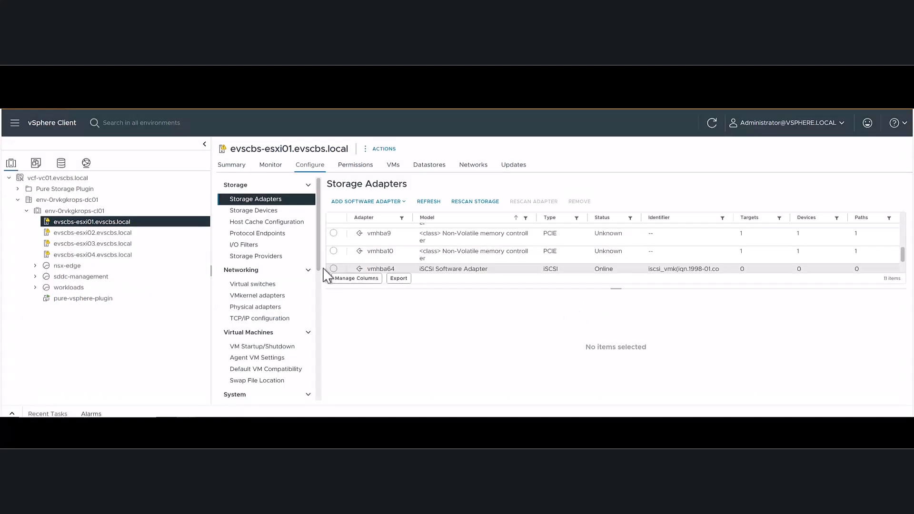
left_click(334, 269)
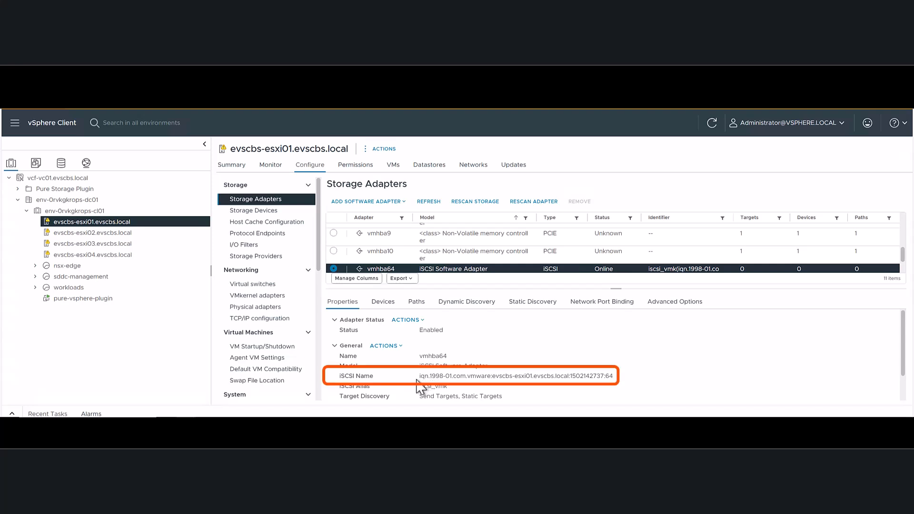
left_click_drag(421, 380, 610, 377)
right_click(609, 377)
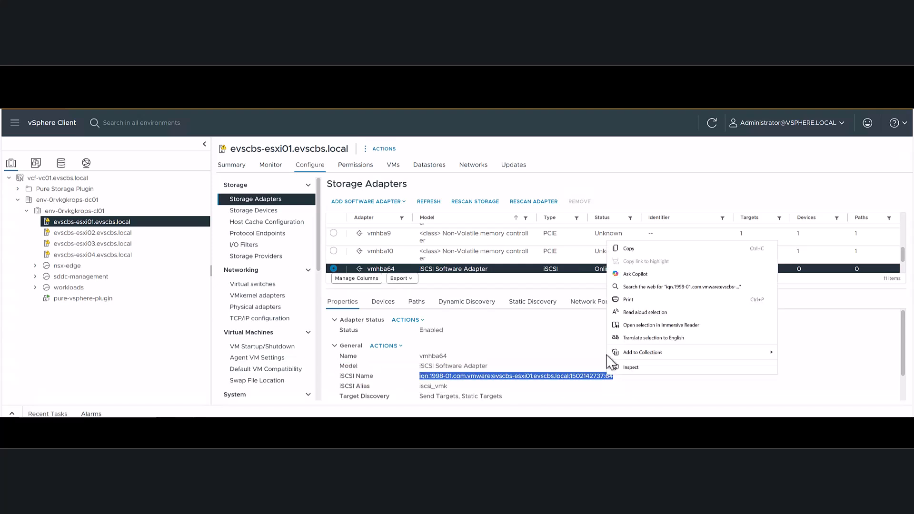
left_click(621, 248)
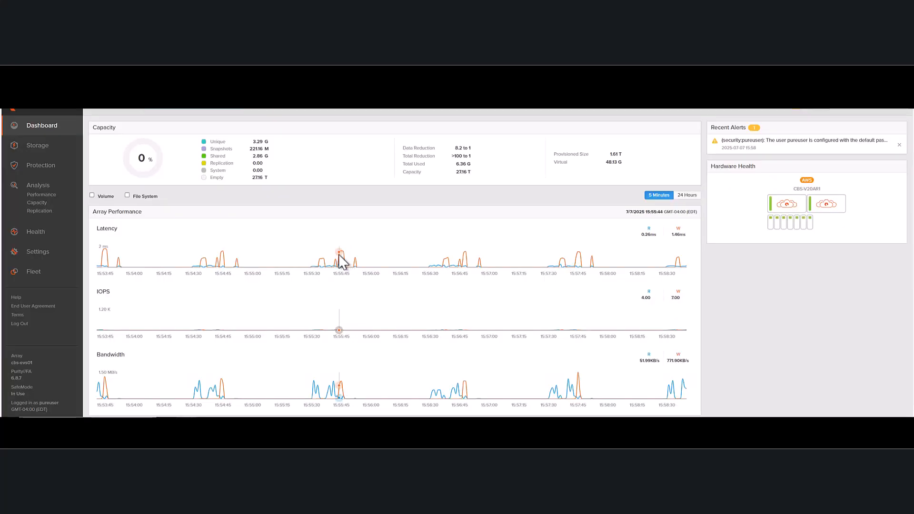
- In Pure Cloud Block Store, create host evscbs-esxi01 with the ESXi personality, without adding it to a protection group, and open its details
left_click(41, 144)
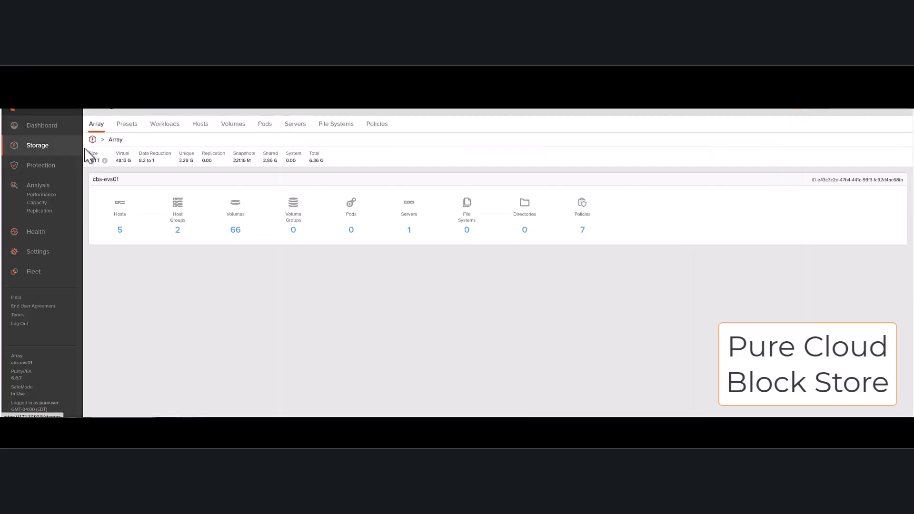
left_click(197, 129)
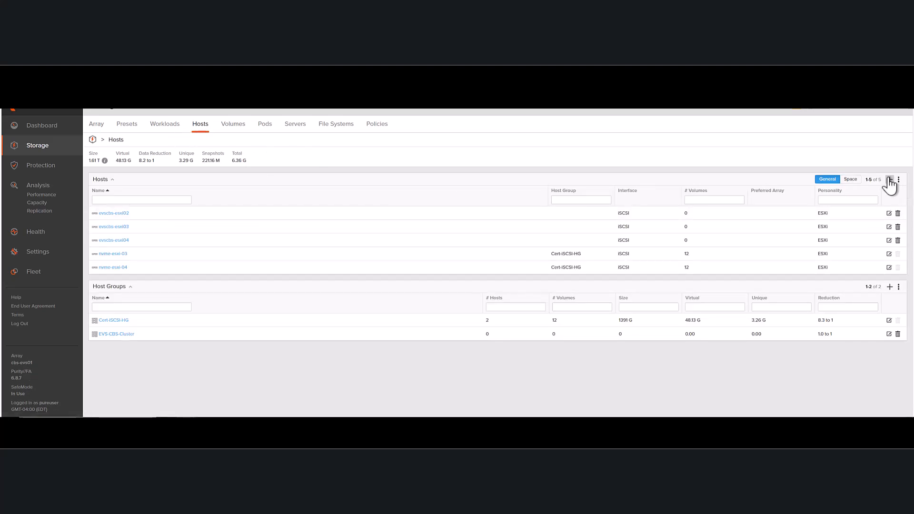
left_click(889, 180)
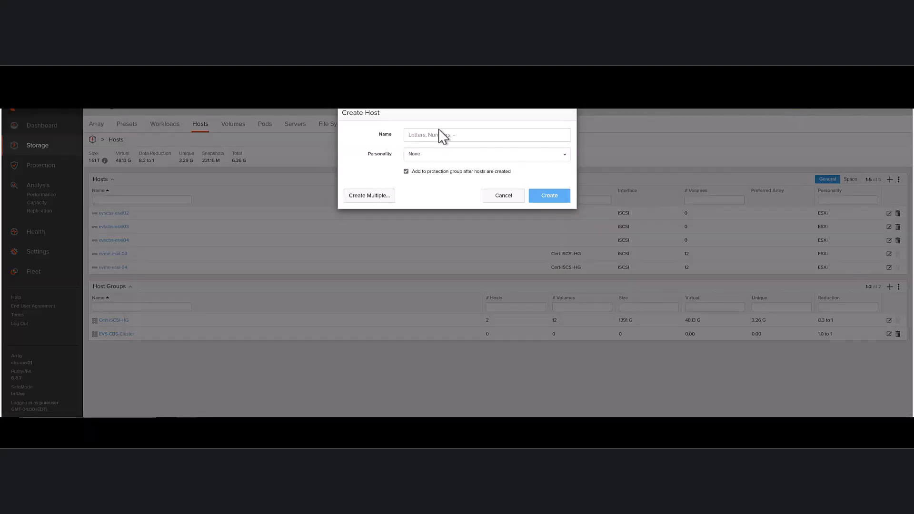
type("evscbs-esxi#")
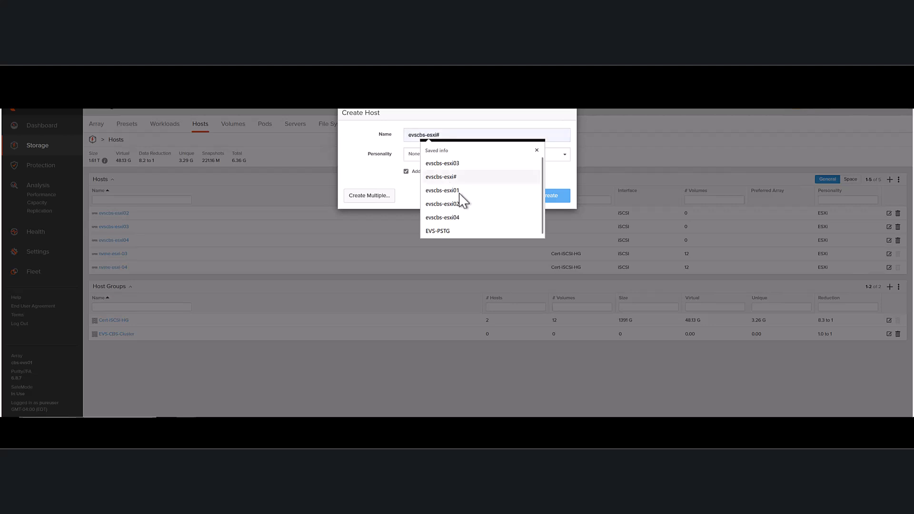
left_click(465, 190)
left_click(416, 158)
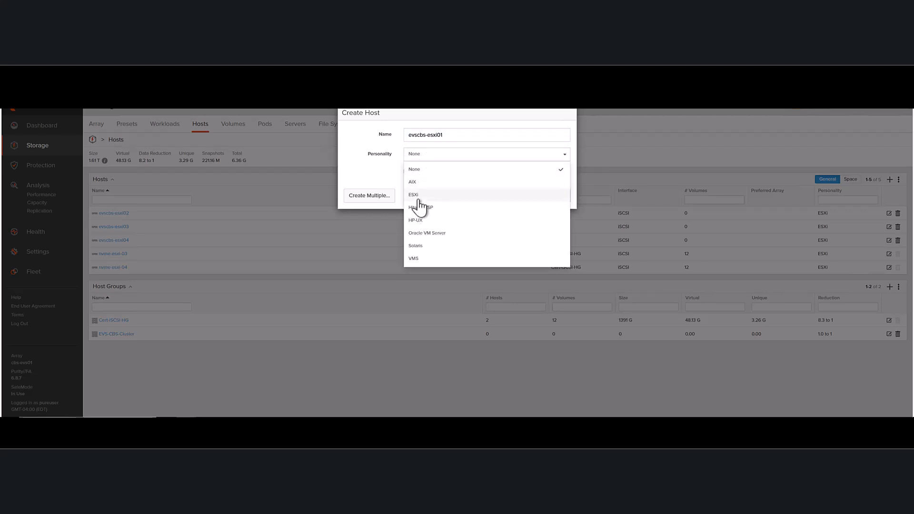
left_click(421, 197)
left_click(406, 172)
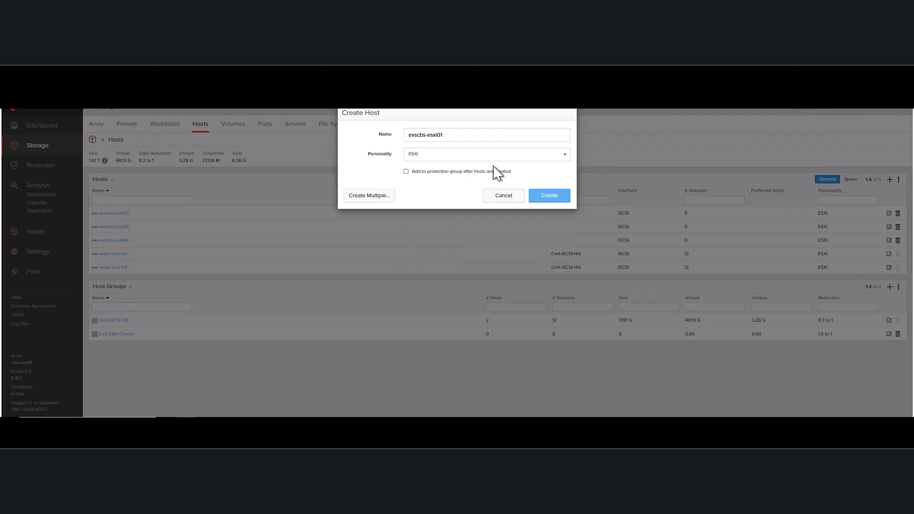
left_click(554, 201)
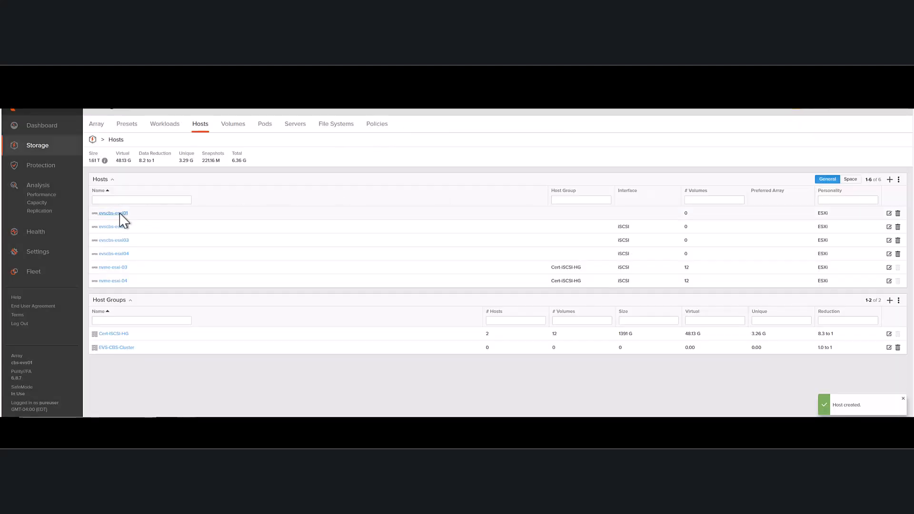
left_click(117, 214)
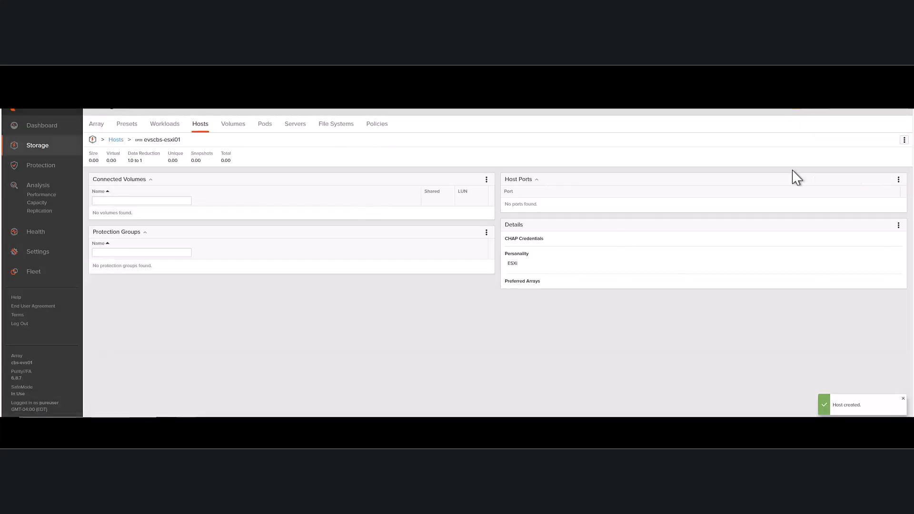
- Add the copied iSCSI name as the port IQN of host evscbs-esxi01
left_click(898, 180)
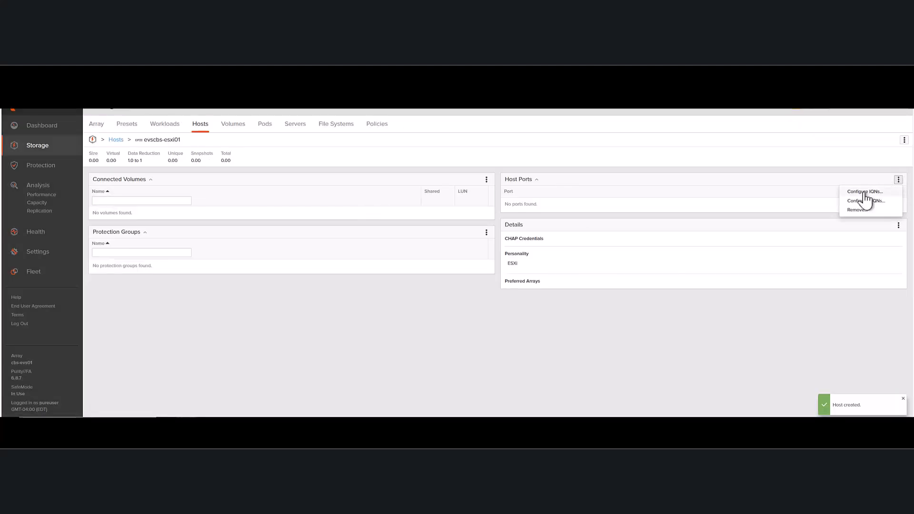
left_click(866, 191)
left_click(467, 136)
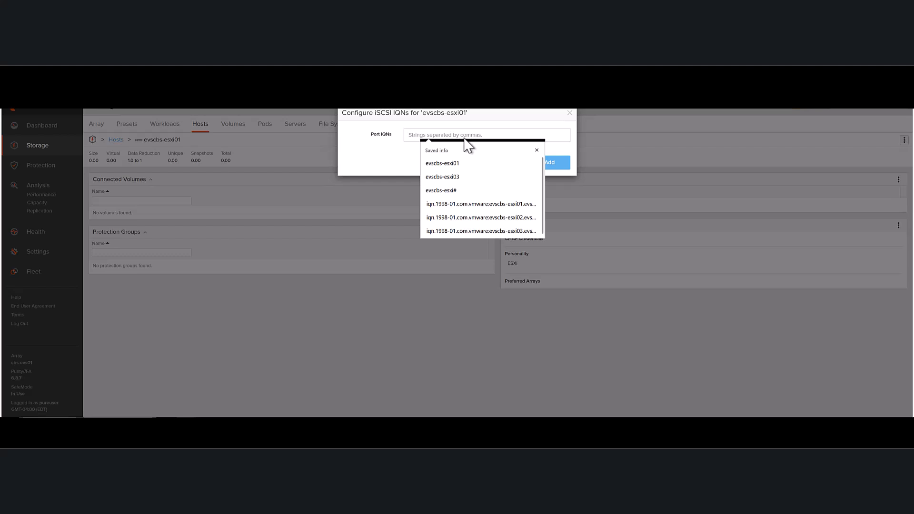
key("ctrl+v")
left_click(551, 163)
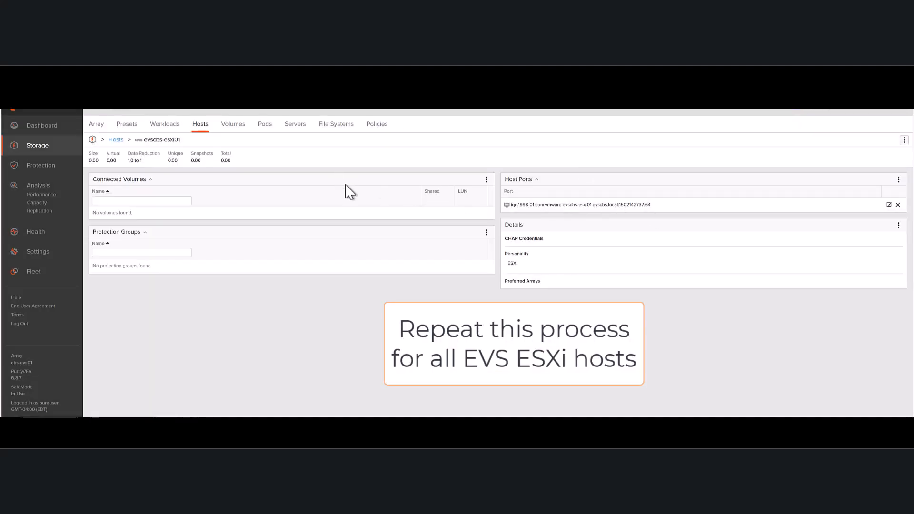
- Add hosts evscbs-esxi01 through evscbs-esxi04 to the host group EVS-CBS-Cluster
left_click(116, 140)
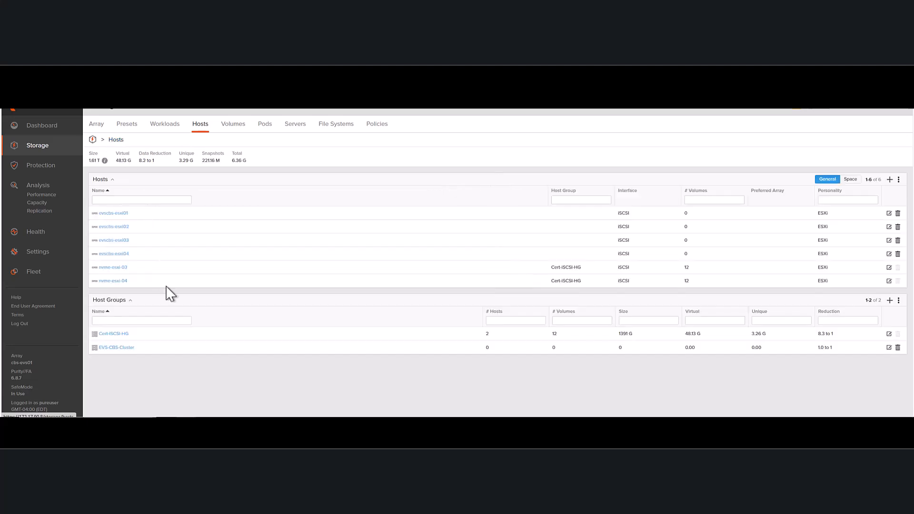
left_click(115, 348)
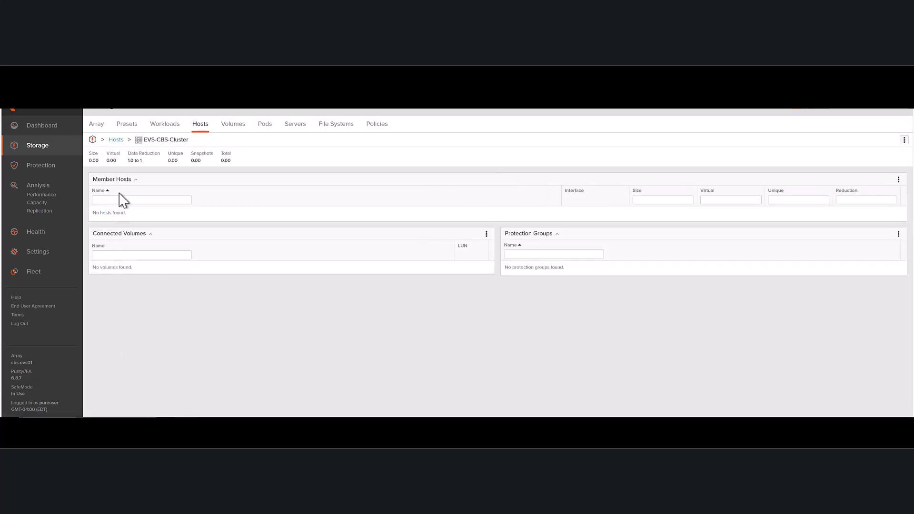
left_click(899, 182)
left_click(850, 189)
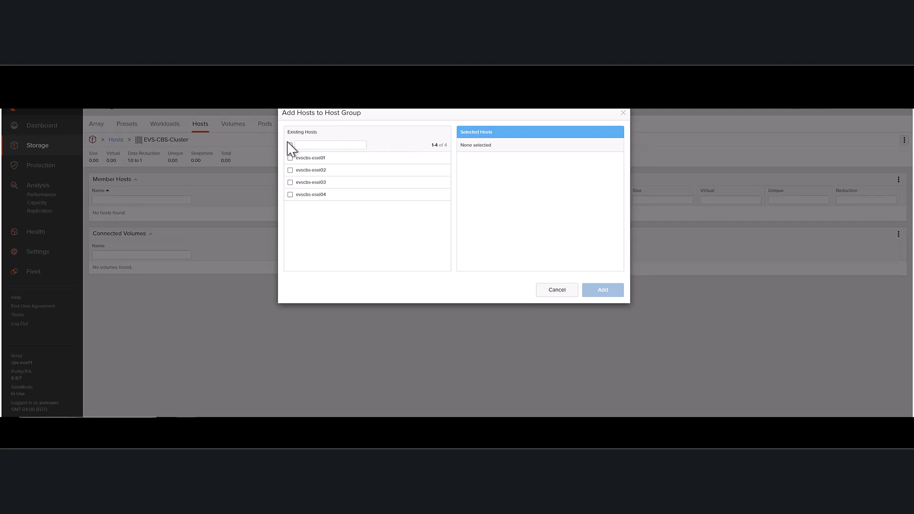
left_click(290, 145)
left_click(604, 291)
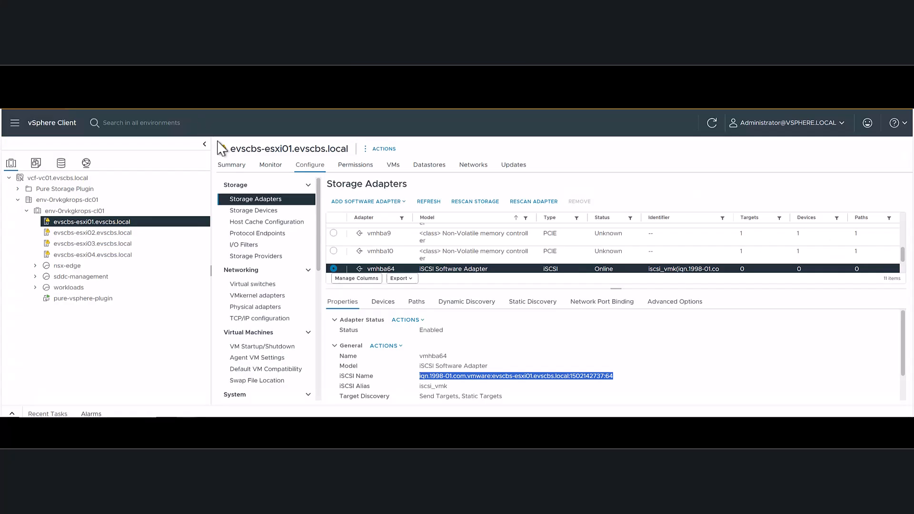
- In the vSphere Client, review vmhba64's advanced options for DelayedAck, LoginTimeout, burst lengths and receive segment length, and accept them
left_click(687, 308)
left_click(341, 321)
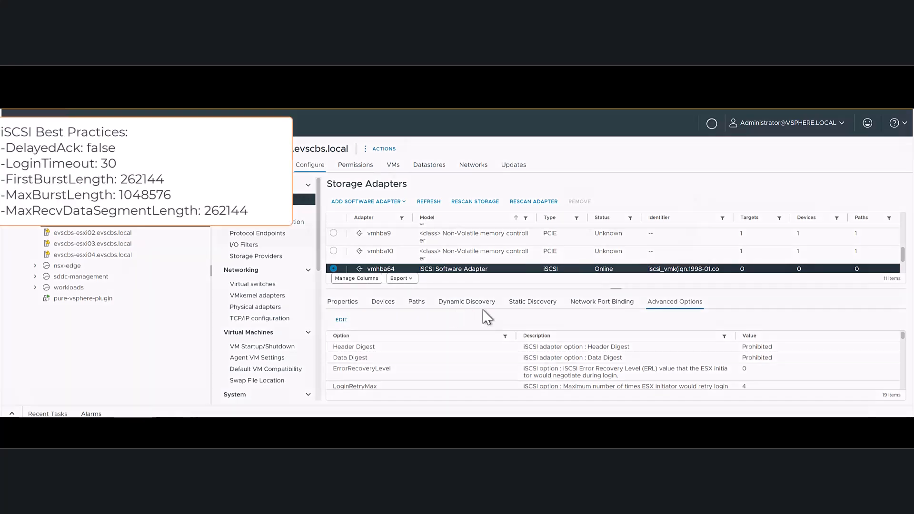
scroll(608, 289, "down", 10)
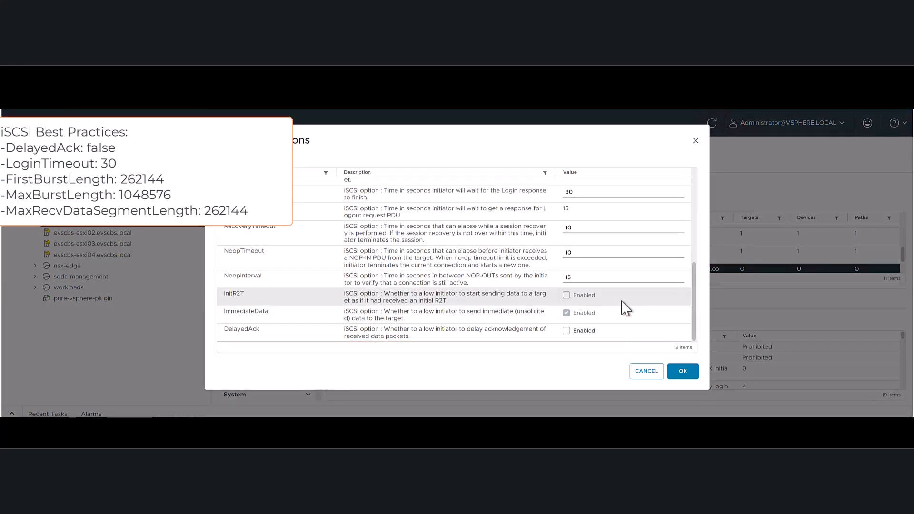
scroll(618, 303, "up", 1)
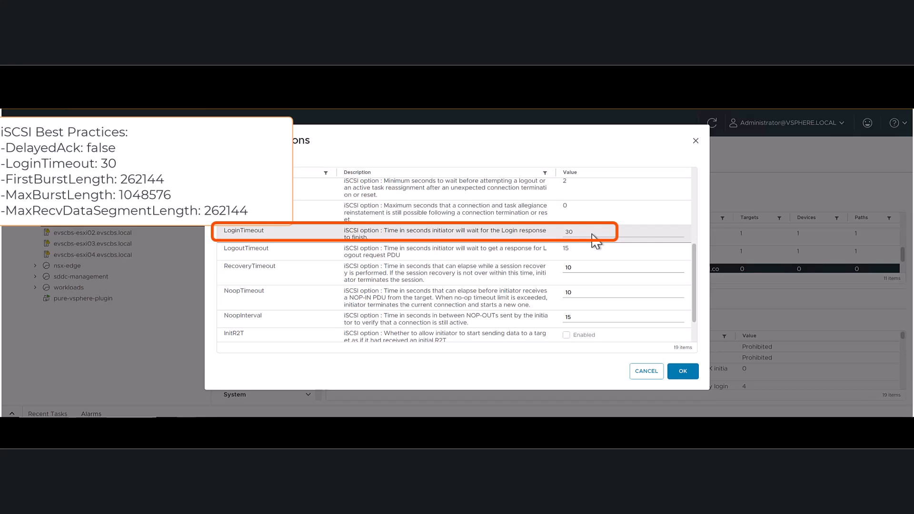
scroll(595, 243, "up", 3)
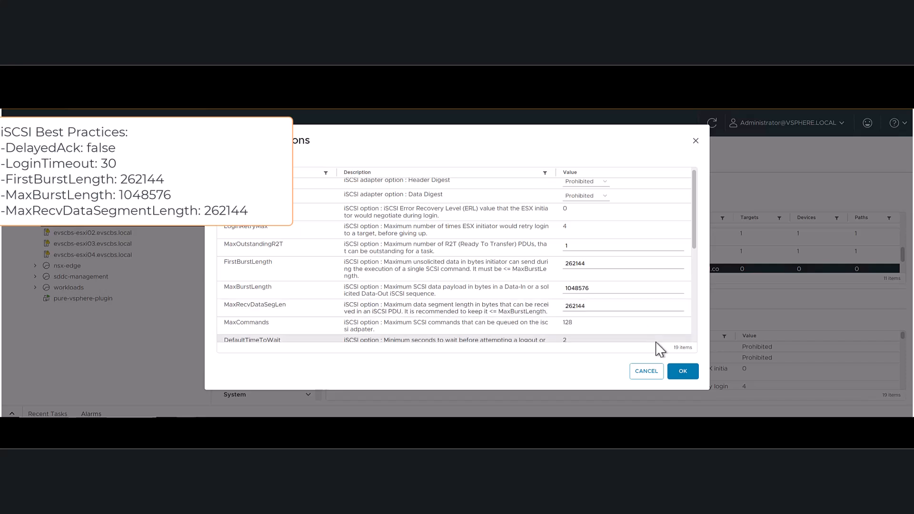
left_click(682, 374)
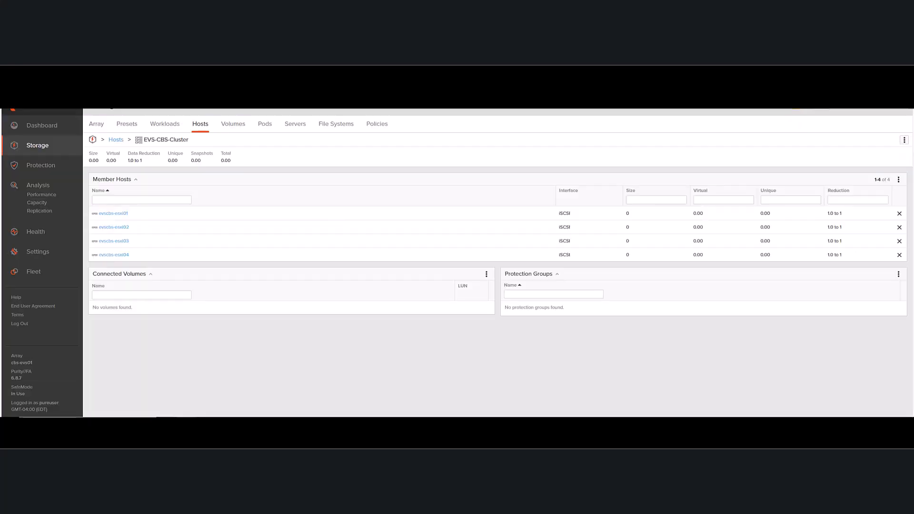
- In Pure Cloud Block Store, check the MTU of the array's network interfaces in the connector settings
left_click(37, 259)
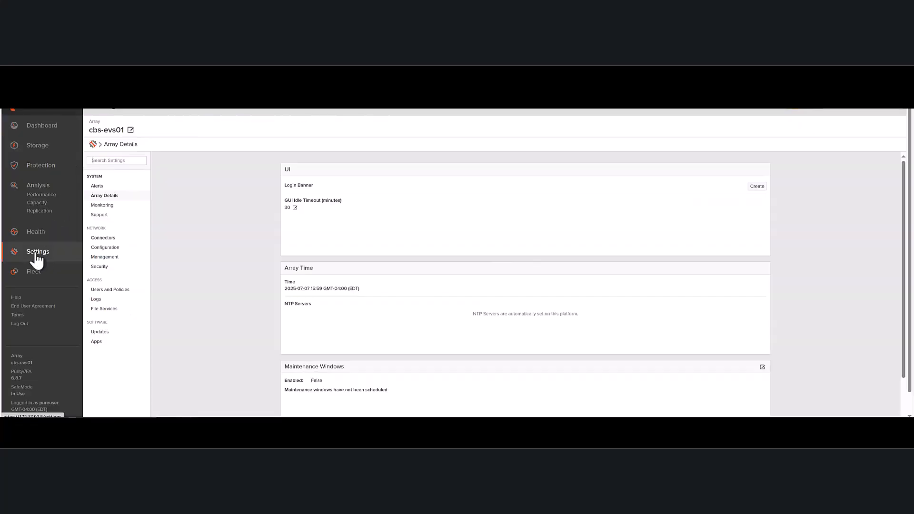
left_click(102, 253)
left_click(103, 239)
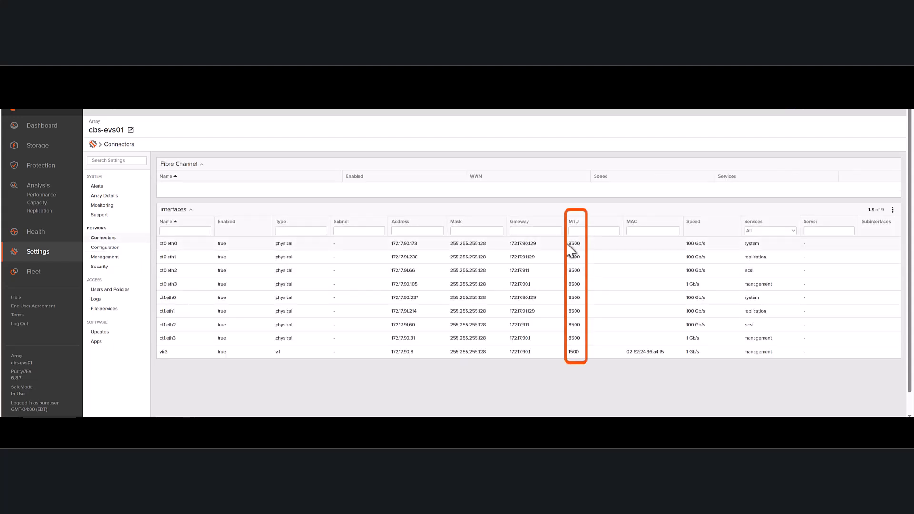
left_click_drag(582, 246, 584, 247)
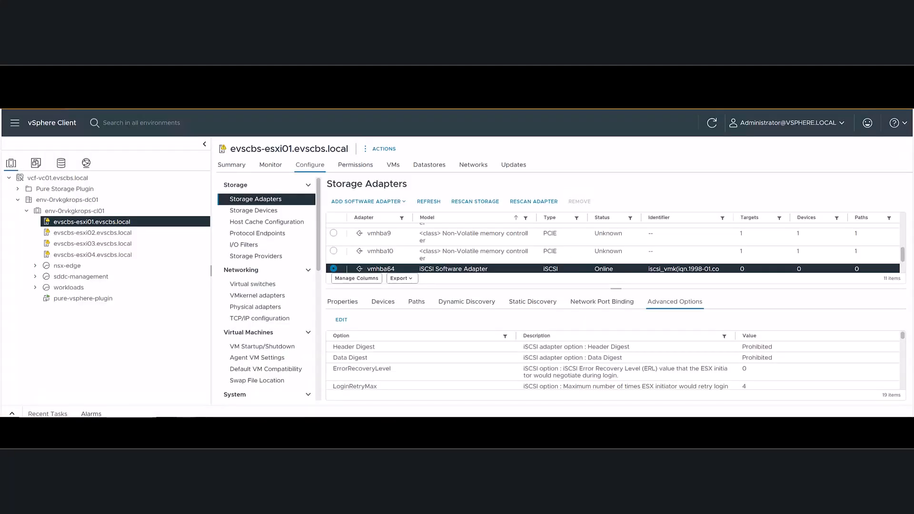
- In the vSphere Client, bind vmhba64 to the iSCSI_PG1 and iSCSI_PG2 VMkernel adapters and rescan the adapter
left_click(601, 302)
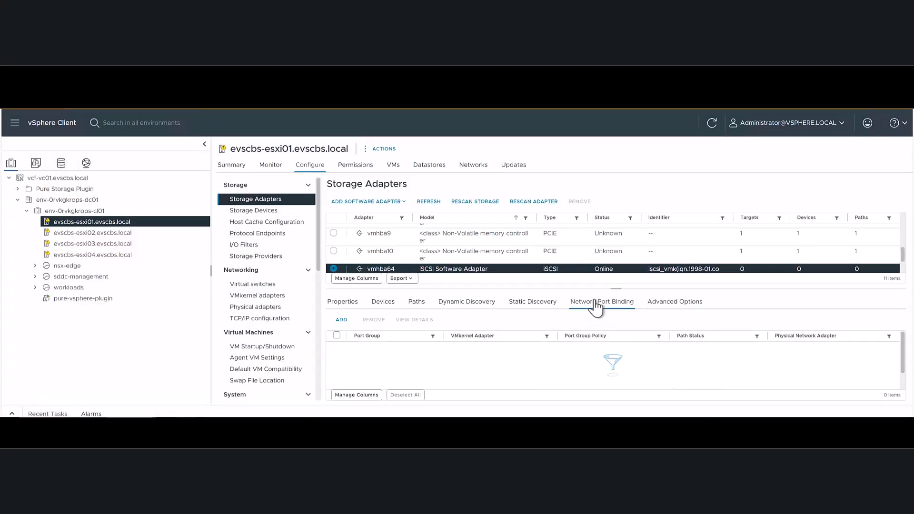
left_click(342, 321)
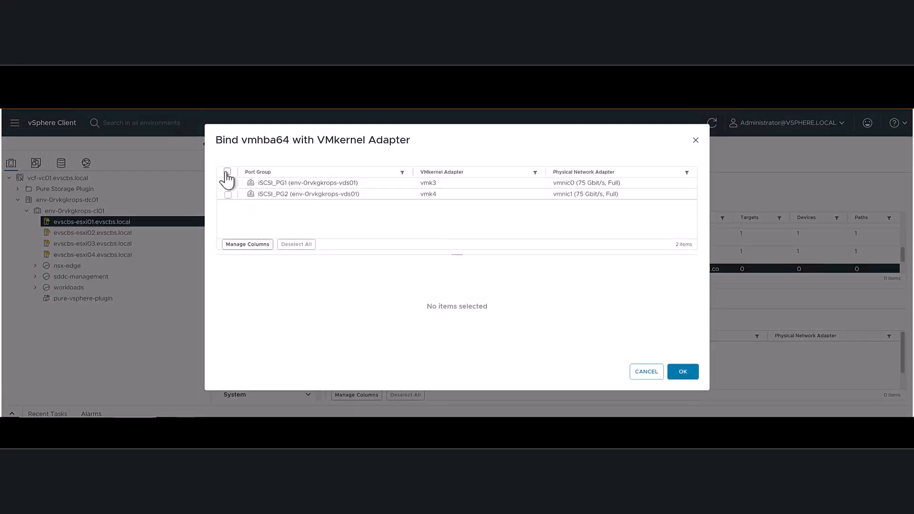
left_click(227, 172)
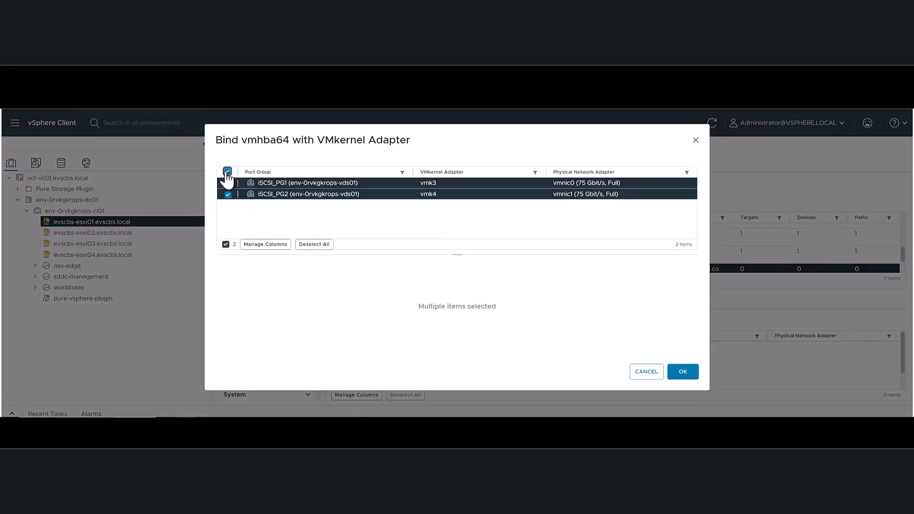
left_click(684, 372)
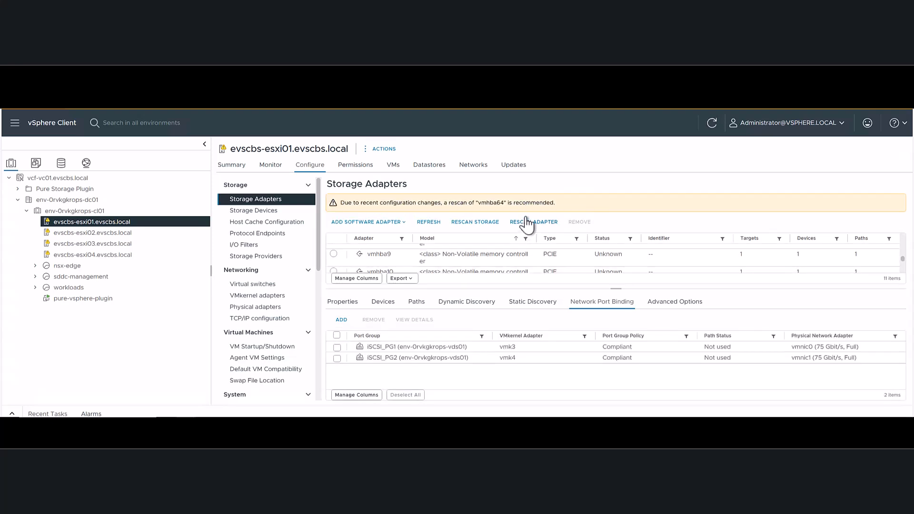
left_click(531, 228)
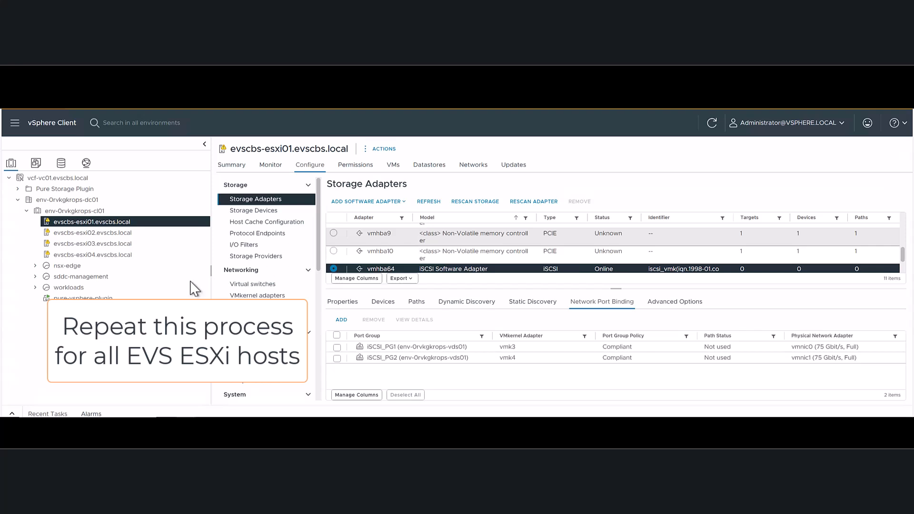
- Look at the pure-vsphere-plugin virtual machine and check the array registered in the Pure Storage plugin
left_click(92, 299)
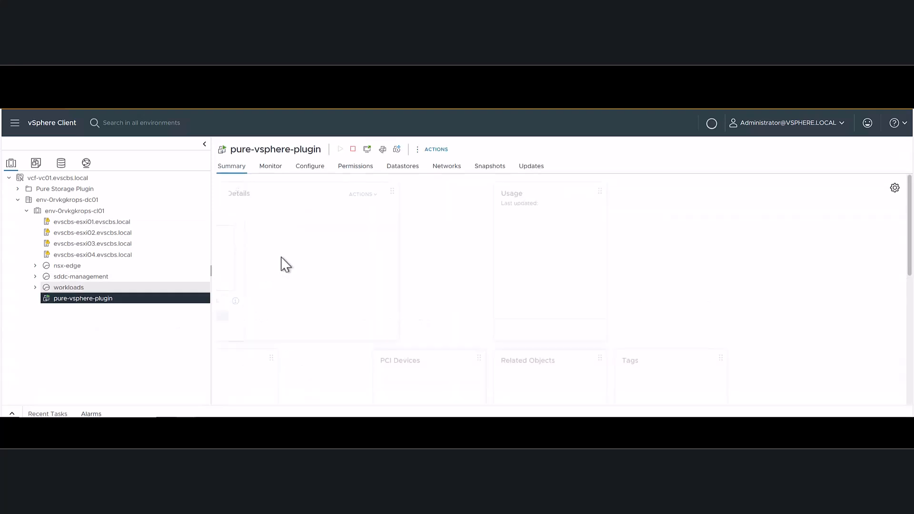
left_click(15, 124)
left_click(43, 385)
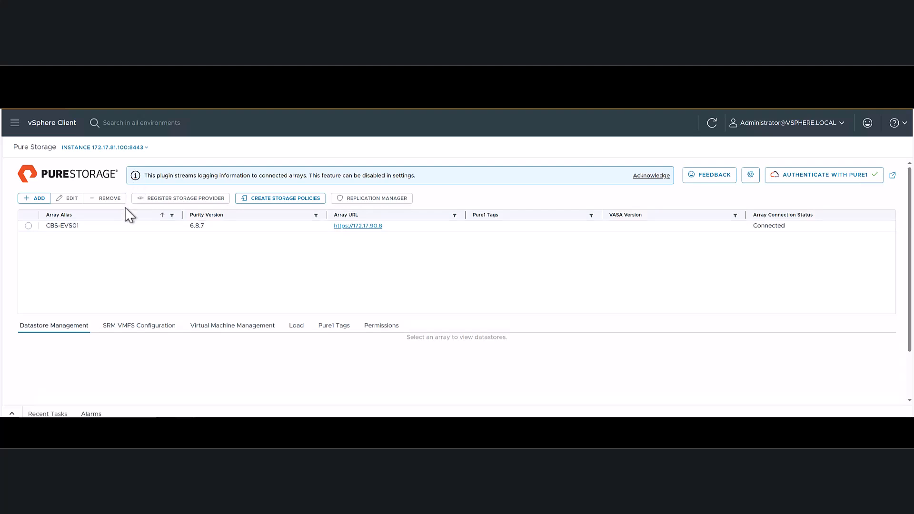
- Configure iSCSI on cluster env-0rvkgkrops-cl01 for the array CBS-EVS01 through the Pure Storage plugin
left_click(15, 124)
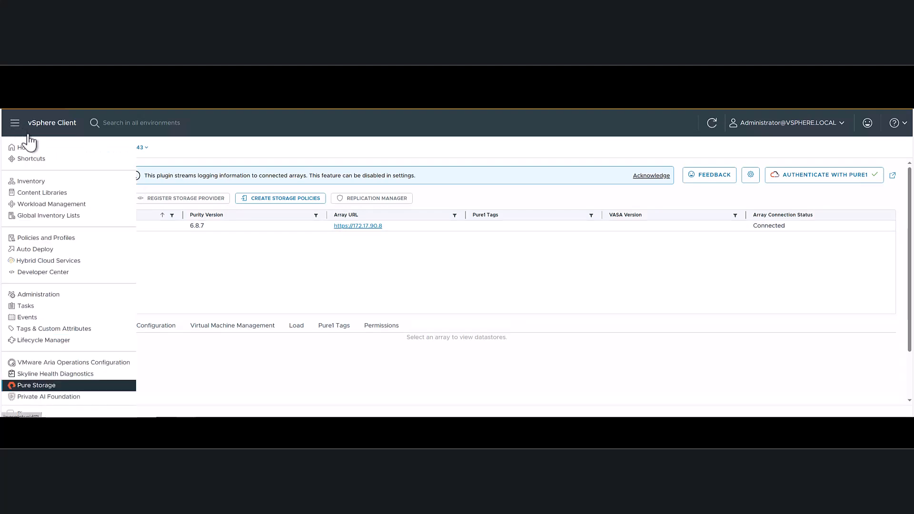
left_click(41, 183)
left_click(66, 213)
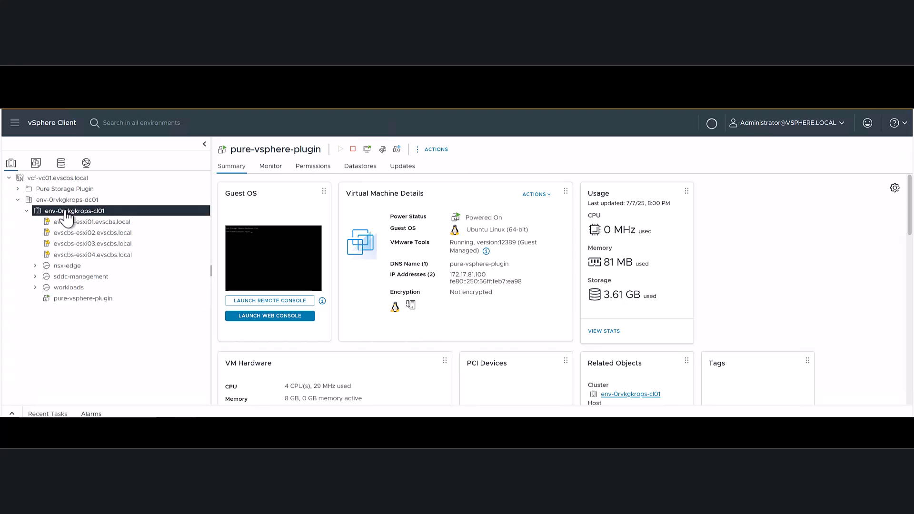
right_click(67, 214)
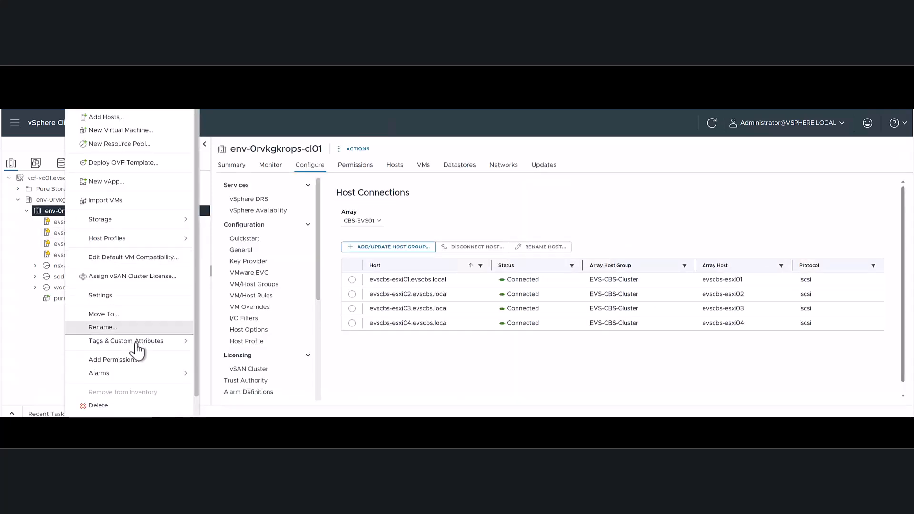
scroll(137, 350, "down", 1)
mouse_move(182, 413)
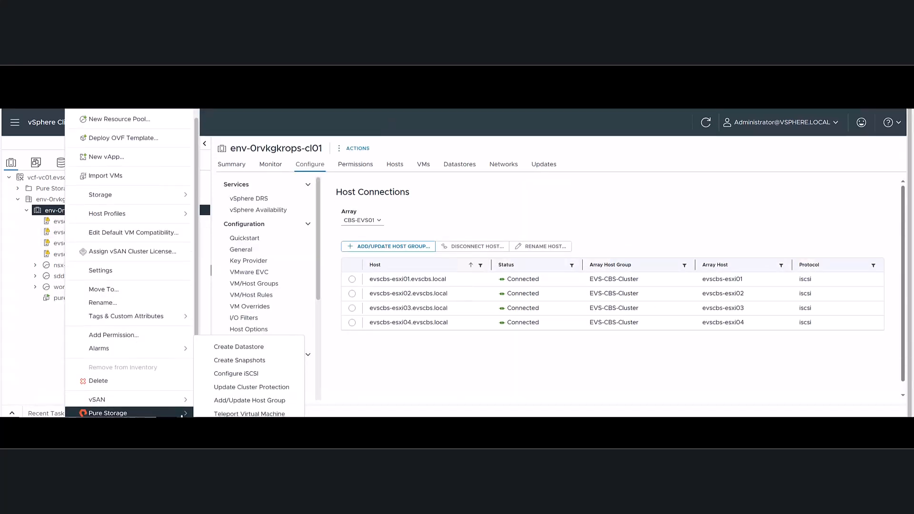
left_click(244, 376)
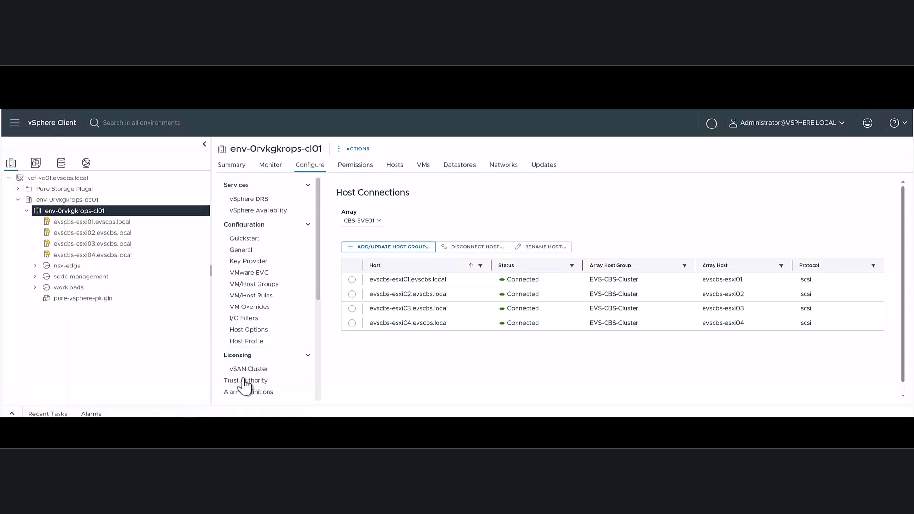
left_click(303, 162)
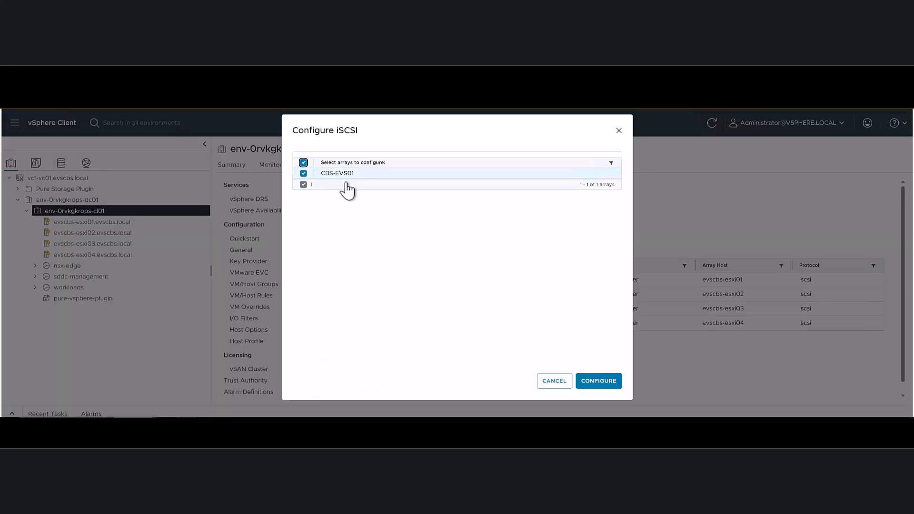
left_click(601, 382)
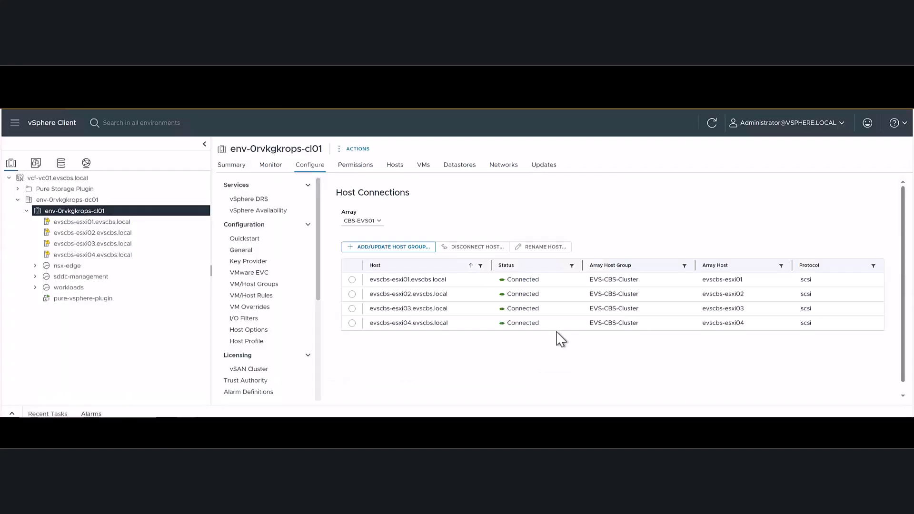
- Check the dynamic and static discovery targets of vmhba64 on host evscbs-esxi01
left_click(111, 223)
scroll(367, 260, "down", 5)
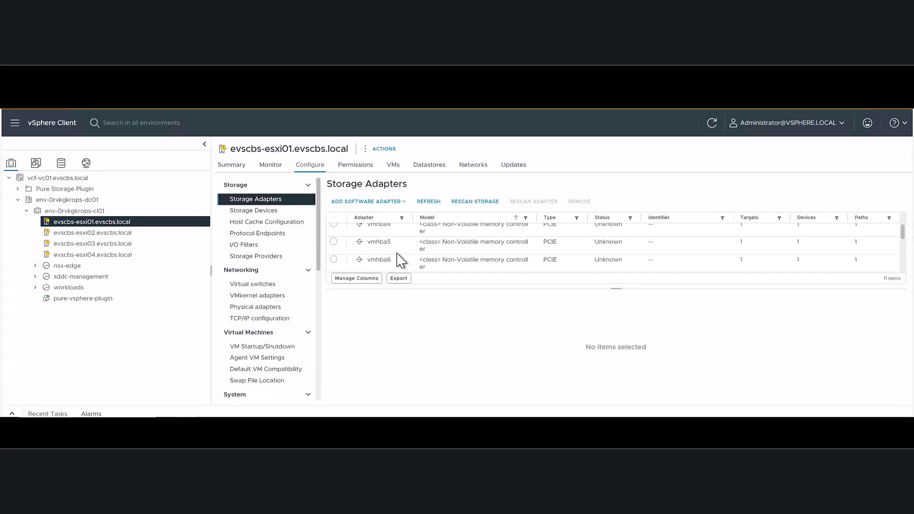
left_click(334, 269)
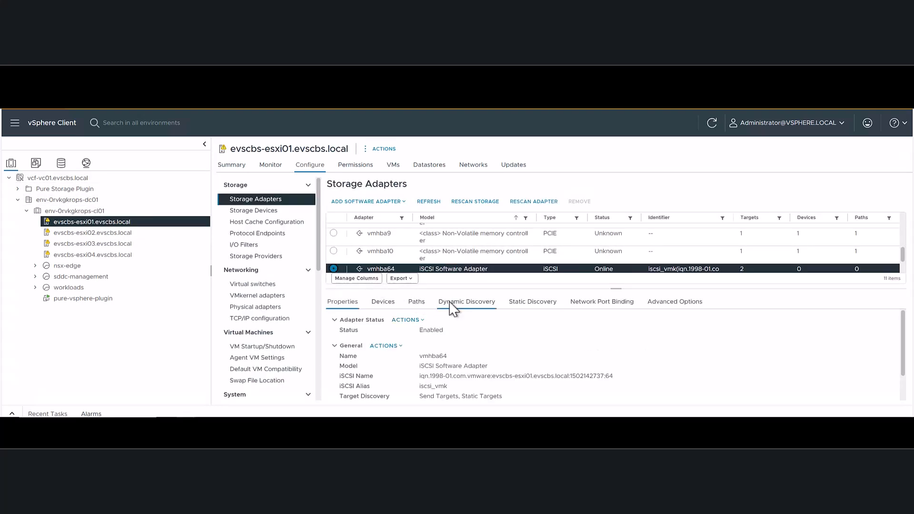
left_click(466, 301)
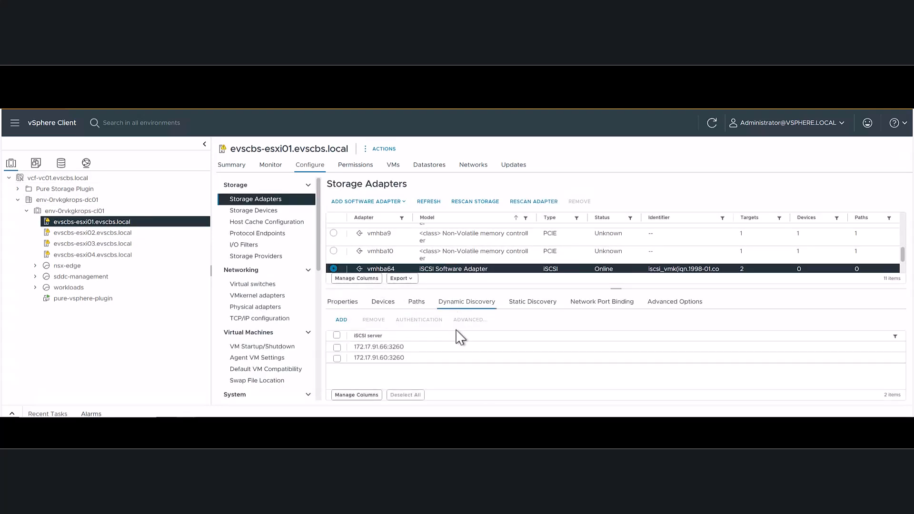
left_click(528, 304)
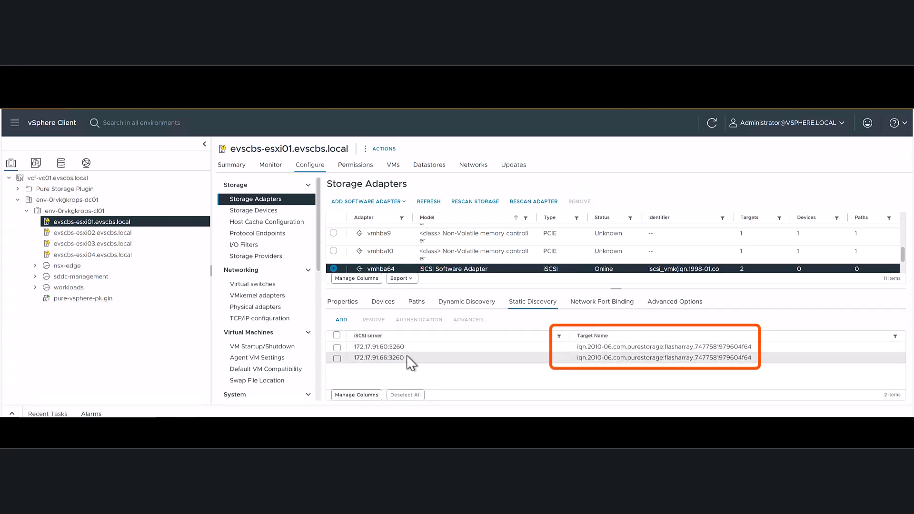
- Start a new Pure Storage datastore on cluster env-0rvkgkrops-cl01 with type VMFS and version VMFS 6
left_click(74, 212)
right_click(74, 214)
scroll(128, 376, "down", 1)
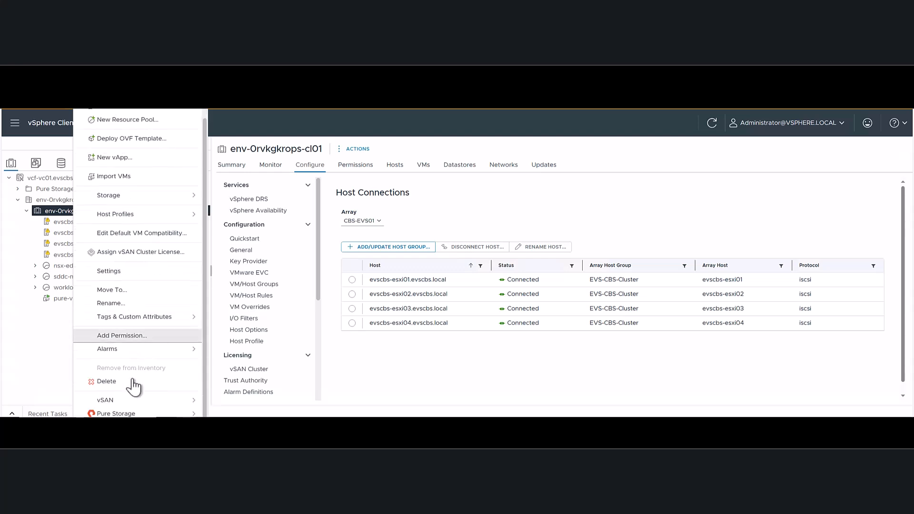
mouse_move(118, 415)
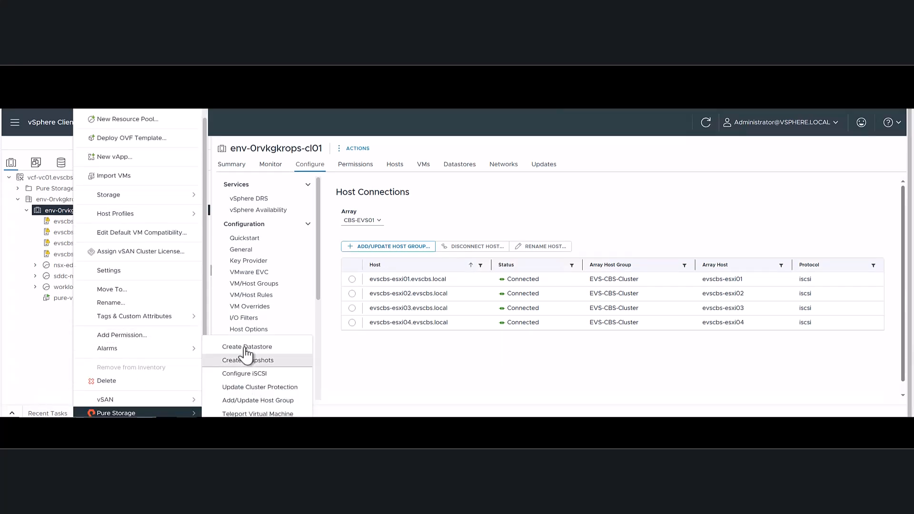
left_click(253, 348)
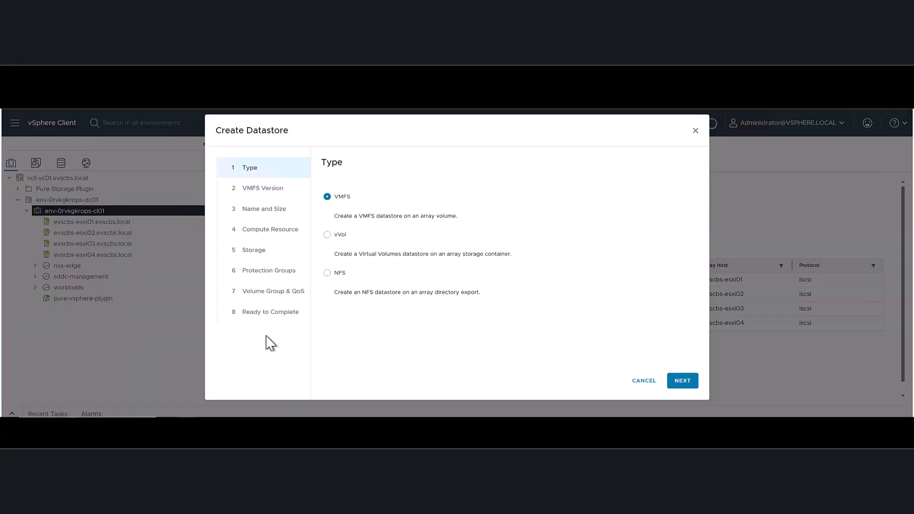
left_click(687, 384)
left_click(685, 383)
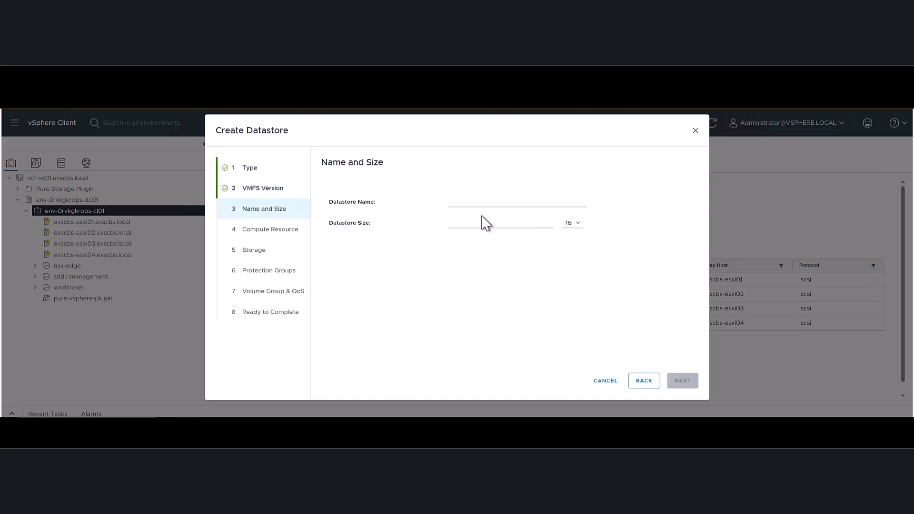
- Name the datastore EVS-CBS-VMFS and set its size to 20 TB
left_click(484, 210)
type("ev")
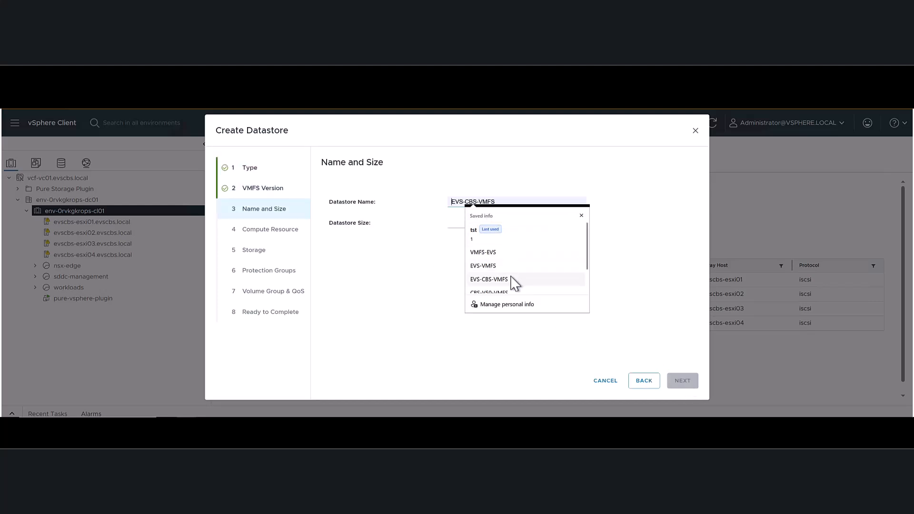
left_click(513, 281)
left_click(469, 226)
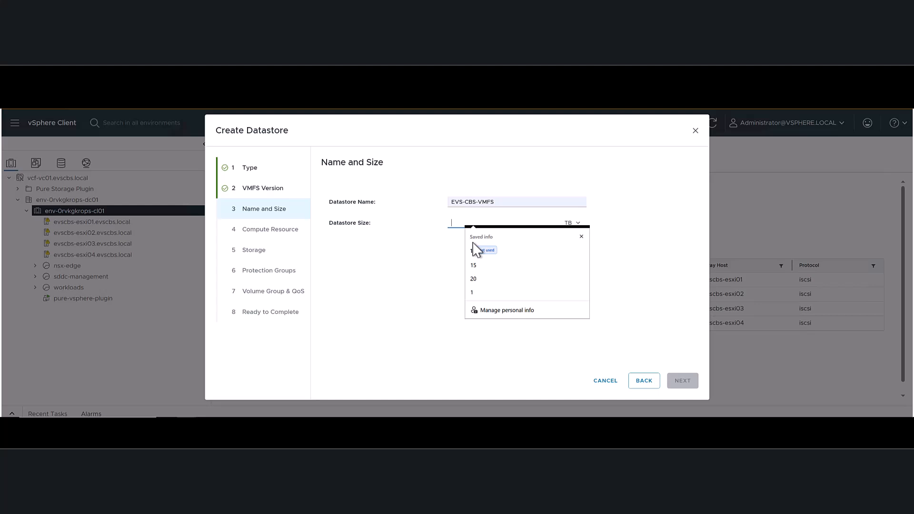
left_click(477, 278)
left_click(684, 382)
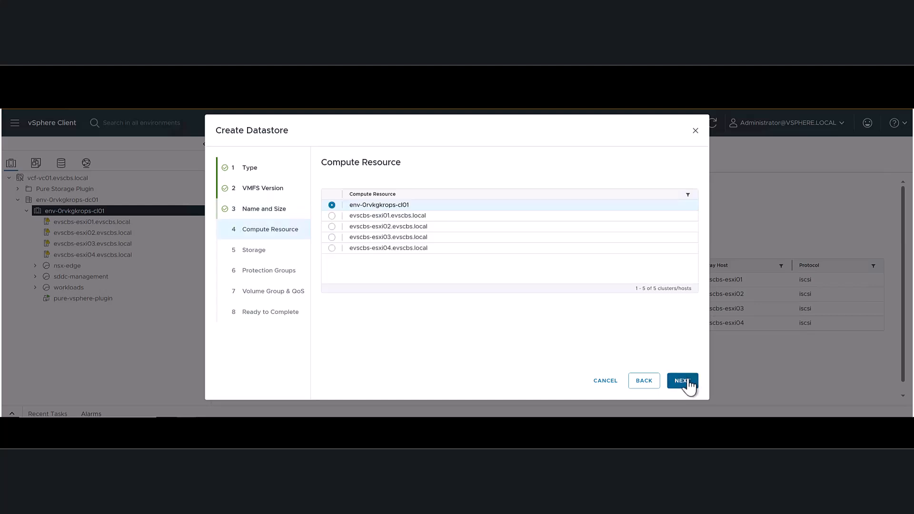
- Create the datastore for compute resource env-0rvkgkrops-cl01 on array CBS-EVS01, without adding it to the default protection group
left_click(682, 382)
left_click(331, 221)
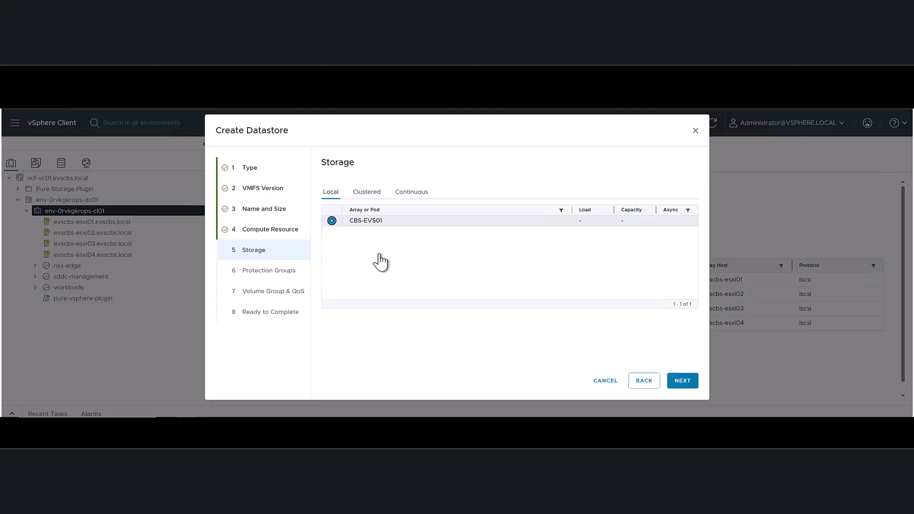
left_click(691, 385)
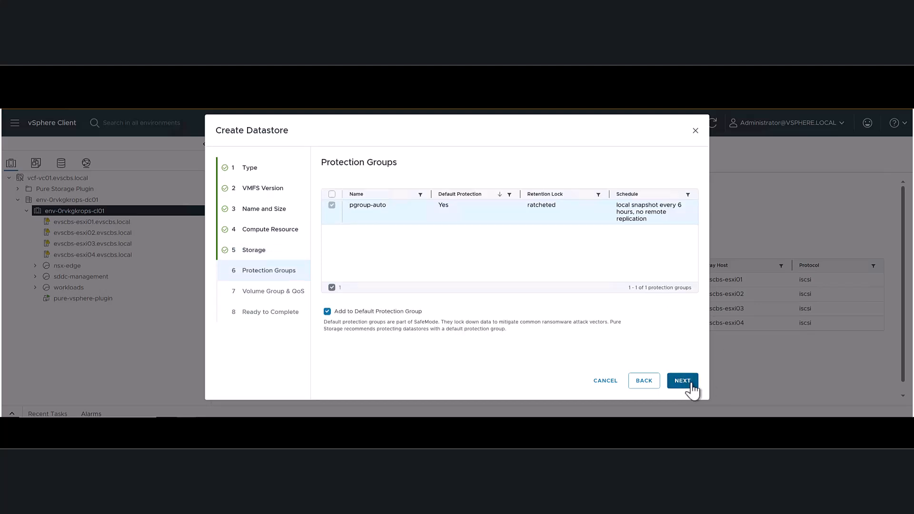
left_click(328, 313)
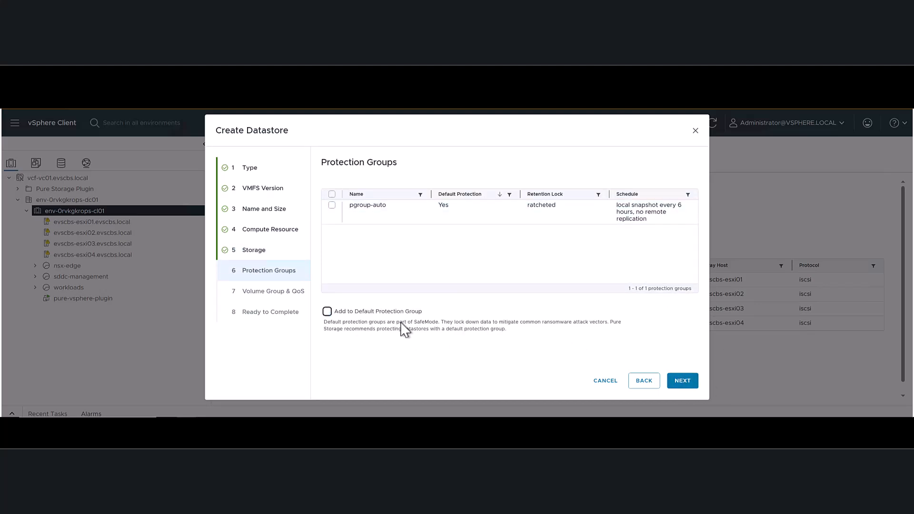
left_click(693, 385)
left_click(695, 383)
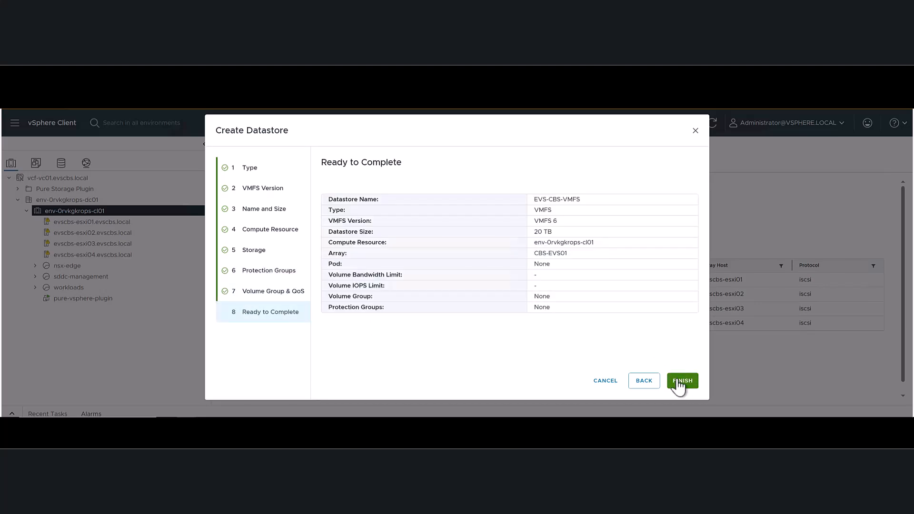
left_click(678, 383)
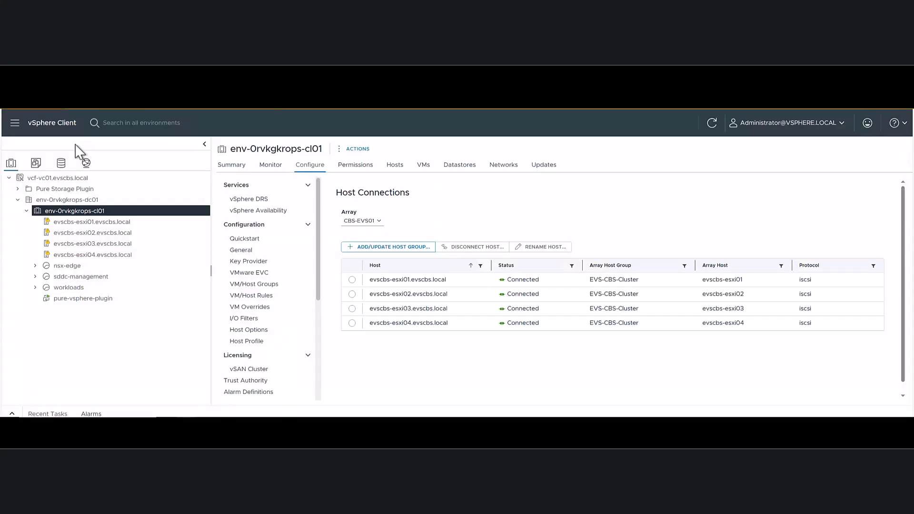
- Look at the summary and available actions of the EVS-CBS-VMFS datastore in the storage inventory
left_click(61, 164)
left_click(67, 211)
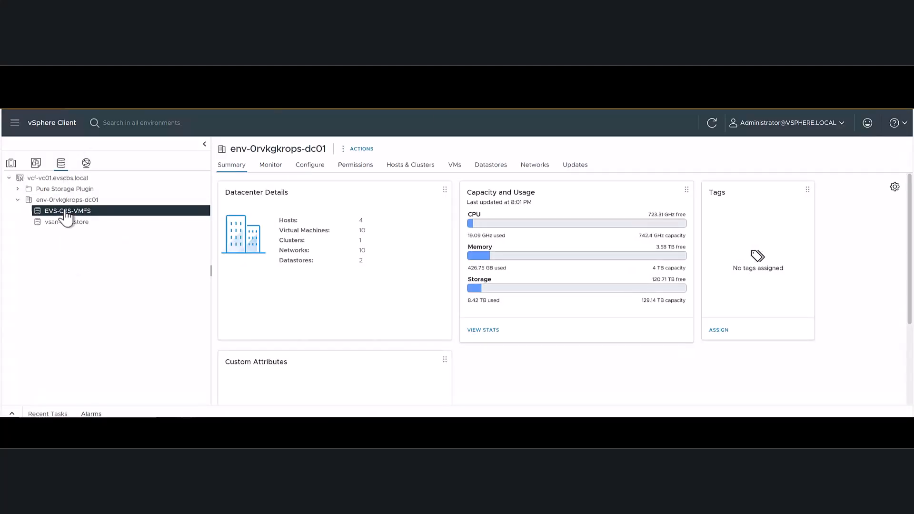
right_click(69, 215)
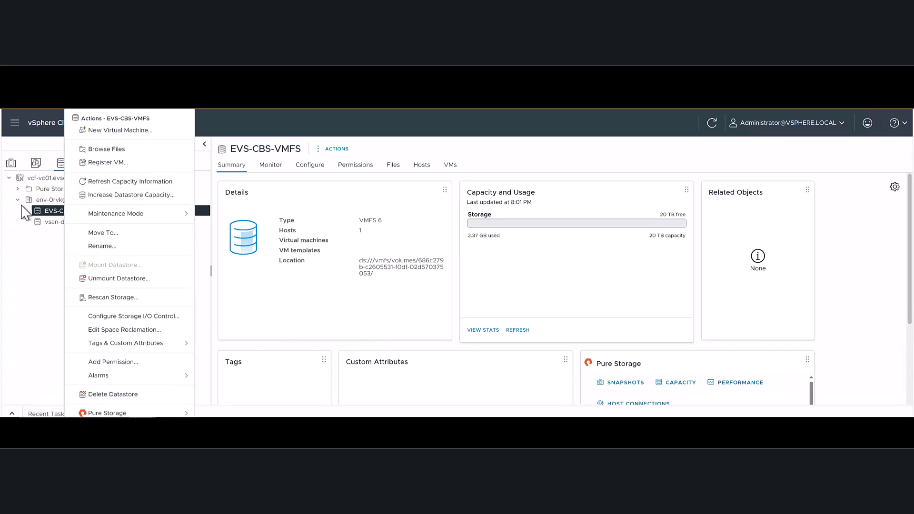
- Migrate only the storage of the pure-vsphere-plugin virtual machine to the EVS-CBS-VMFS datastore, keeping the existing VM storage policies
left_click(11, 163)
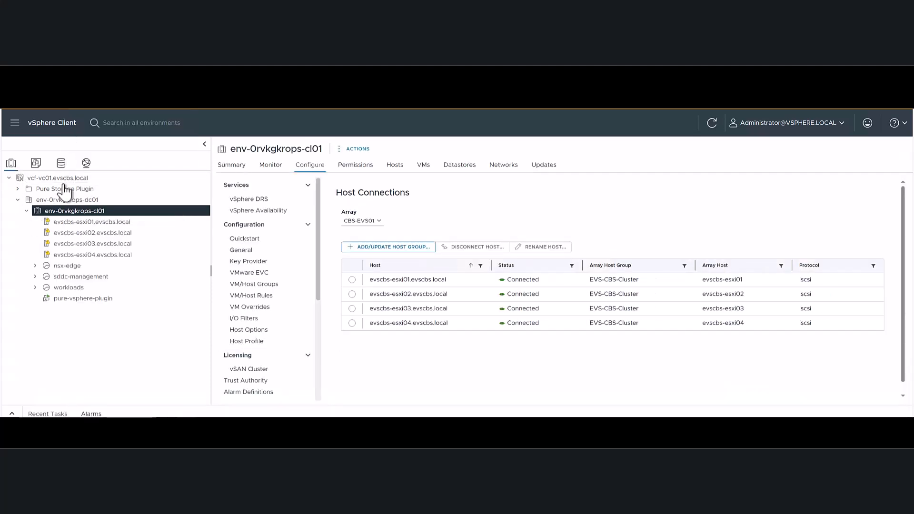
left_click(76, 300)
right_click(76, 300)
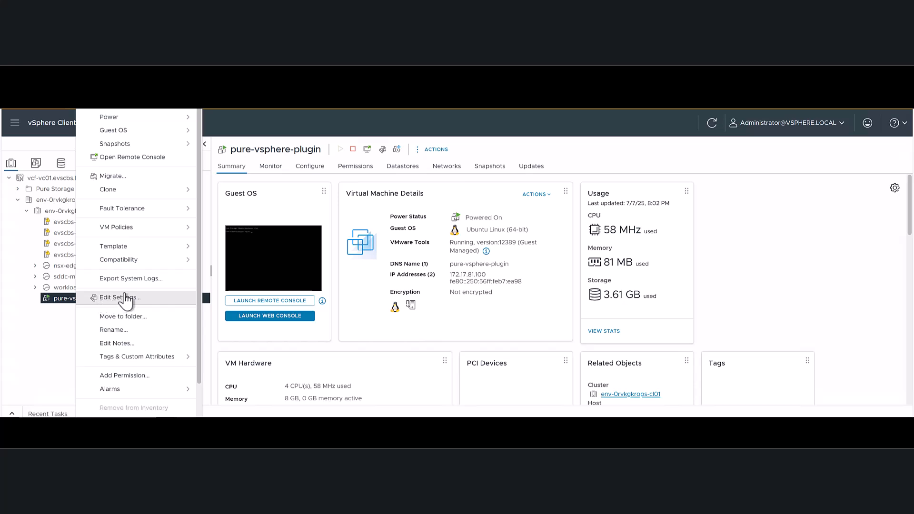
left_click(114, 176)
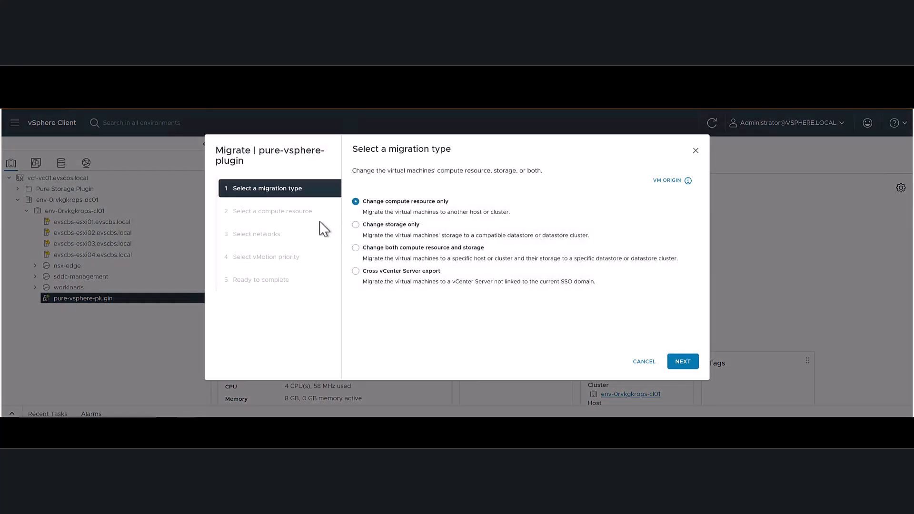
left_click(356, 224)
left_click(681, 361)
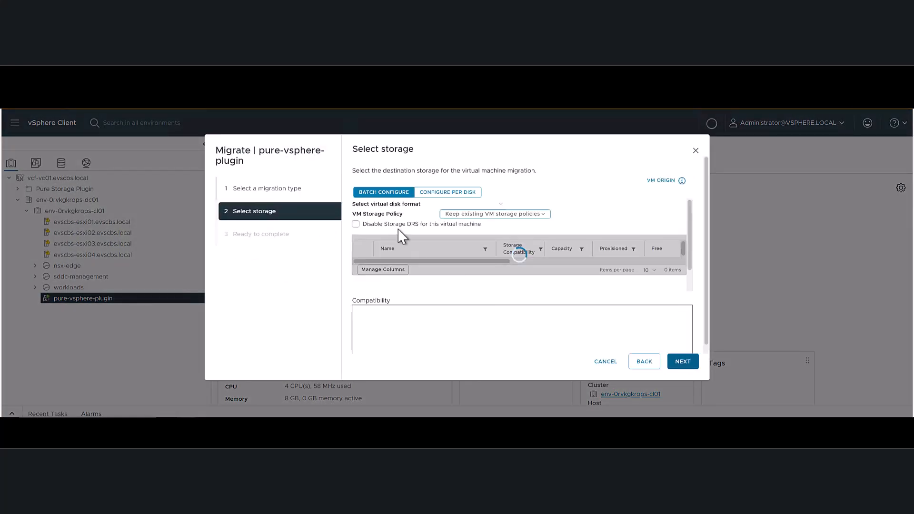
left_click(360, 281)
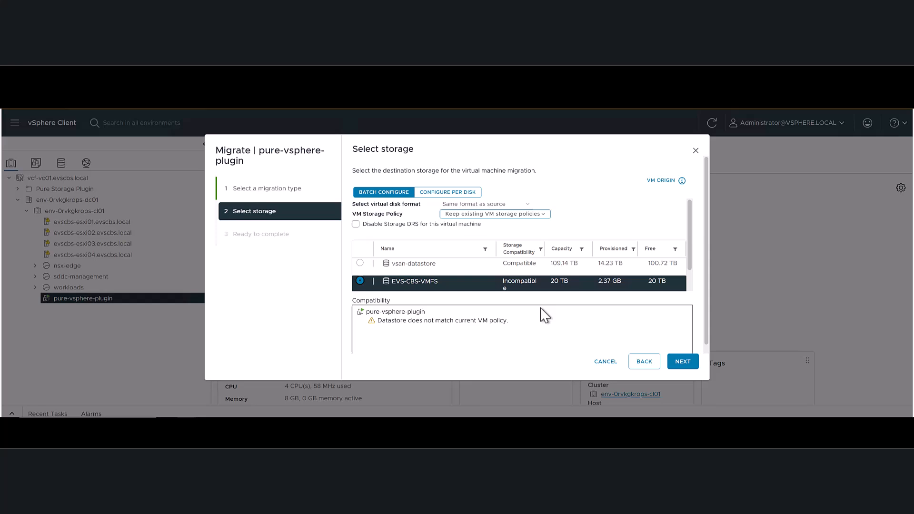
left_click(684, 362)
left_click(683, 365)
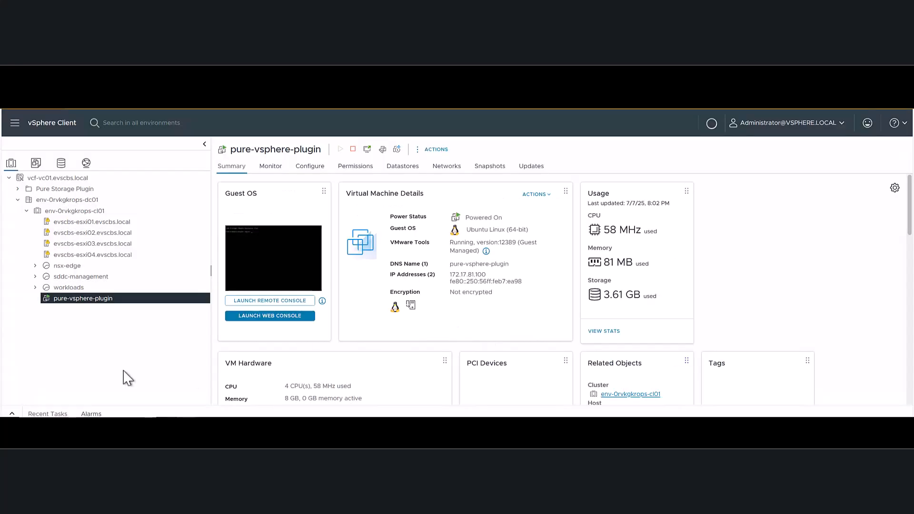
- Check the relocation task in the recent tasks and the datastore used by pure-vsphere-plugin
left_click(12, 414)
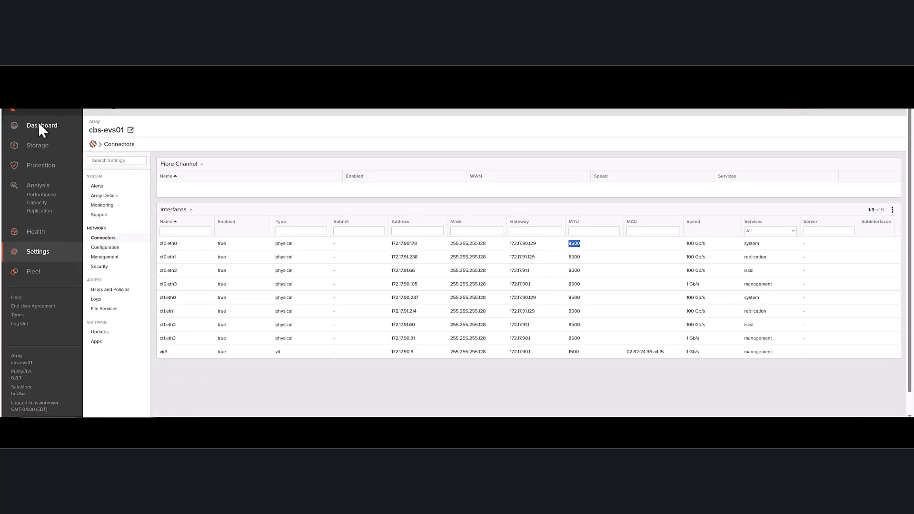
left_click(40, 125)
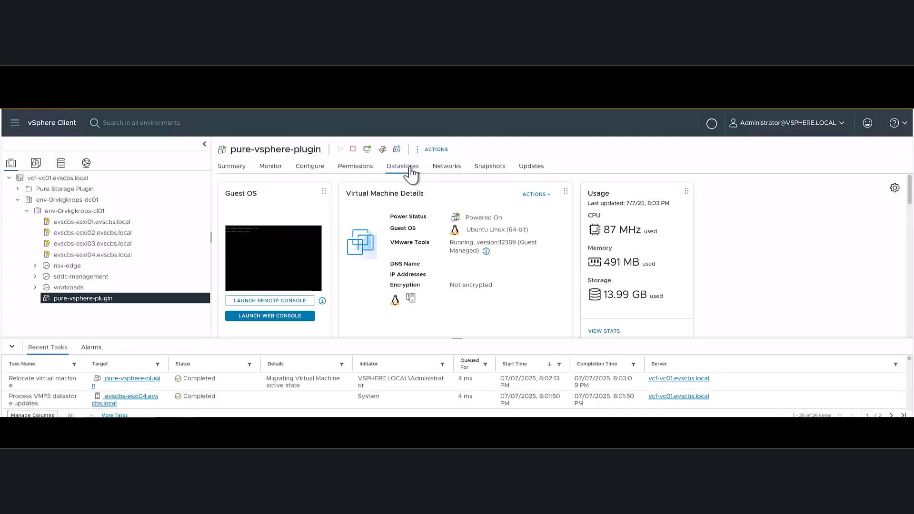
left_click(407, 167)
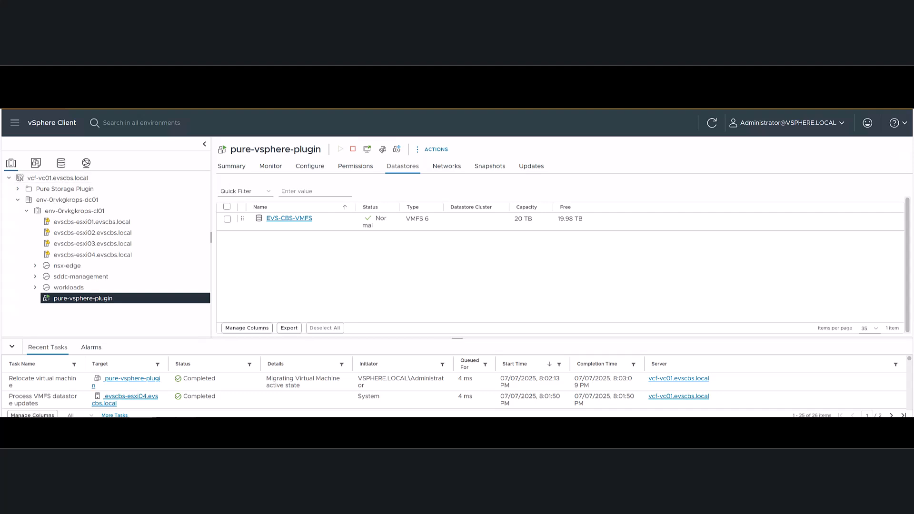